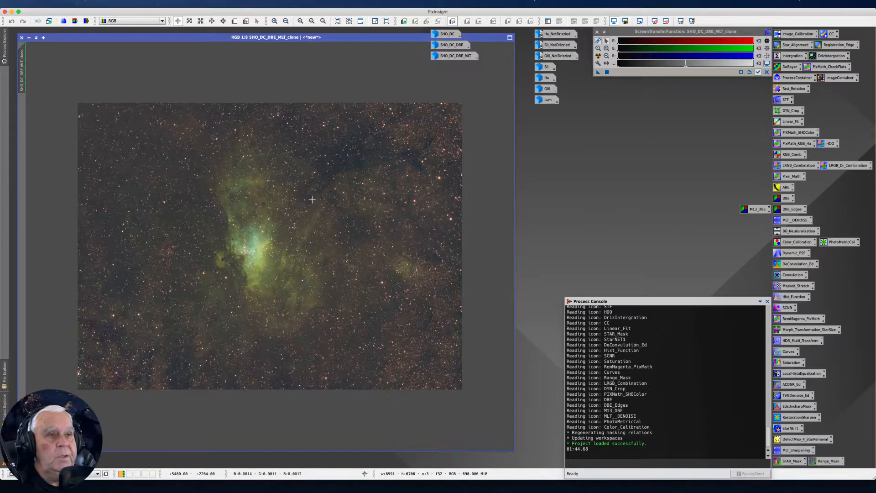
# Open the SHO_DC image beside SHO_DC_DBE_MLT_clone and zoom both in to inspect the background noise near the nebula.
pyautogui.scroll(9, 312, 199)
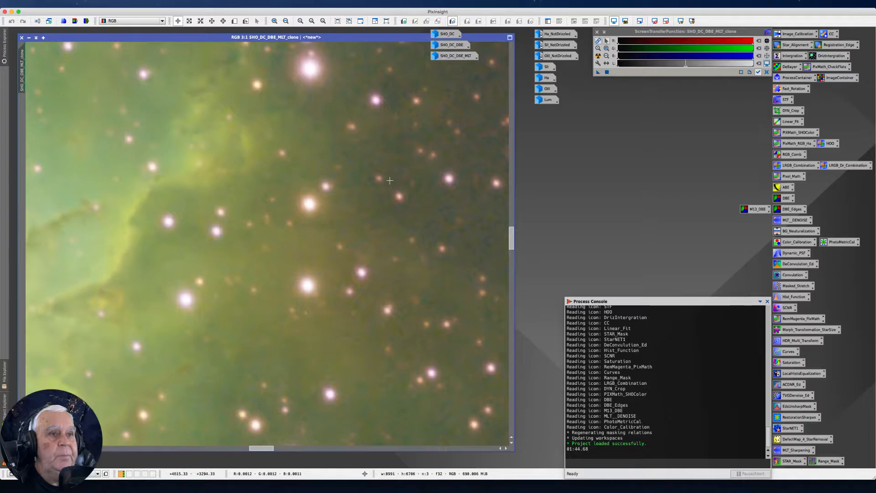
pyautogui.scroll(-7, 352, 289)
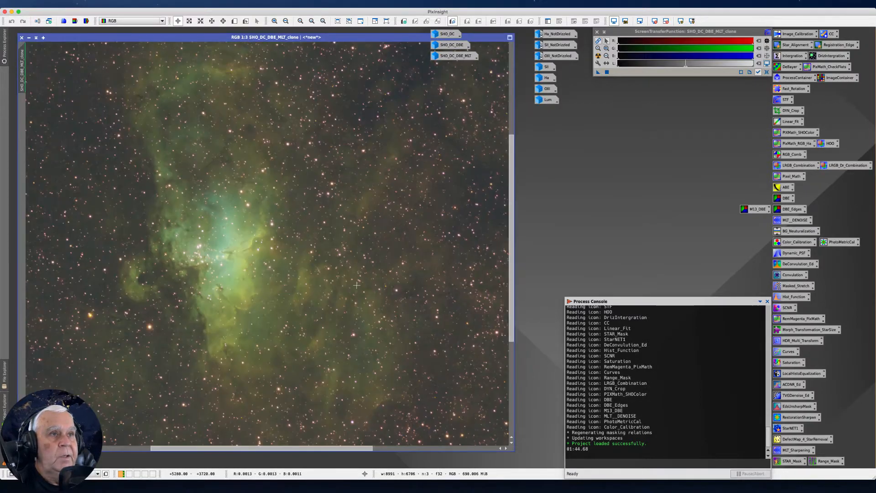
pyautogui.scroll(5, 365, 167)
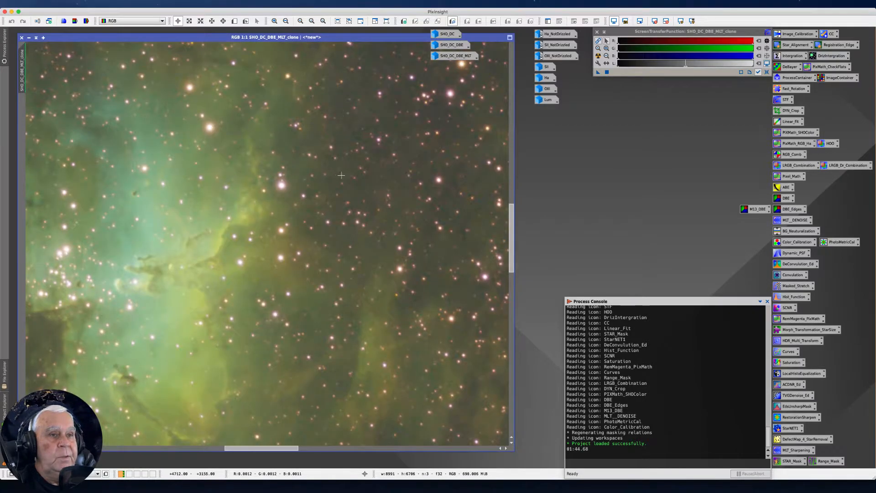
pyautogui.scroll(3, 342, 175)
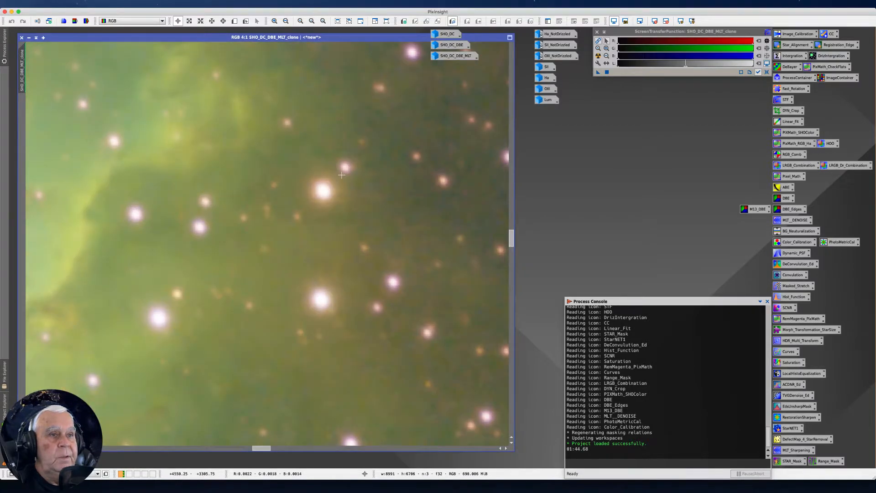
pyautogui.doubleClick(447, 35)
pyautogui.scroll(5, 319, 176)
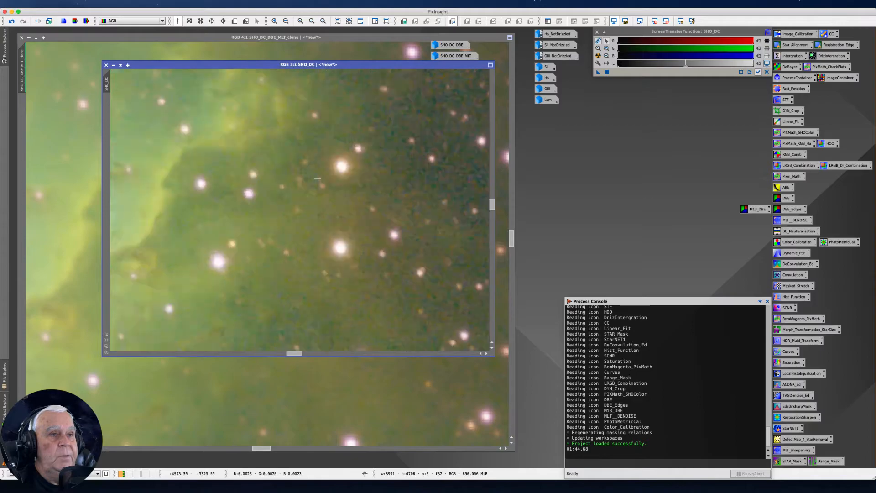
pyautogui.scroll(2, 318, 179)
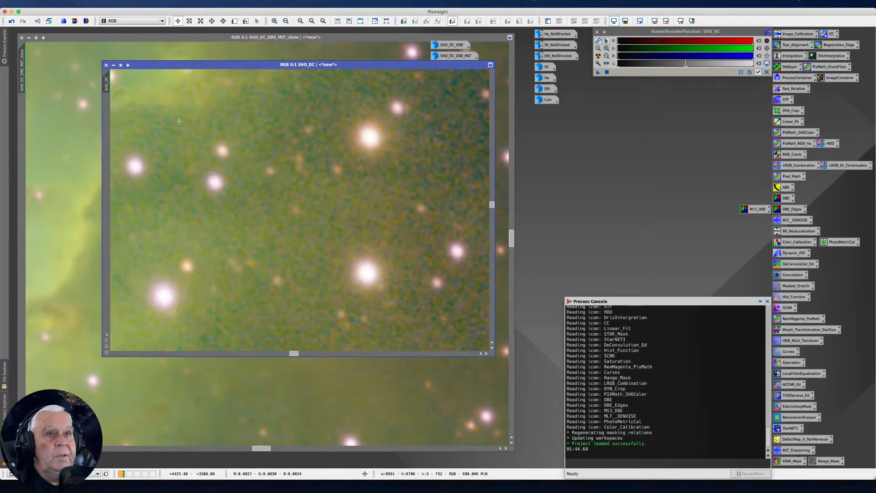
pyautogui.moveTo(182, 67); pyautogui.dragTo(354, 84)
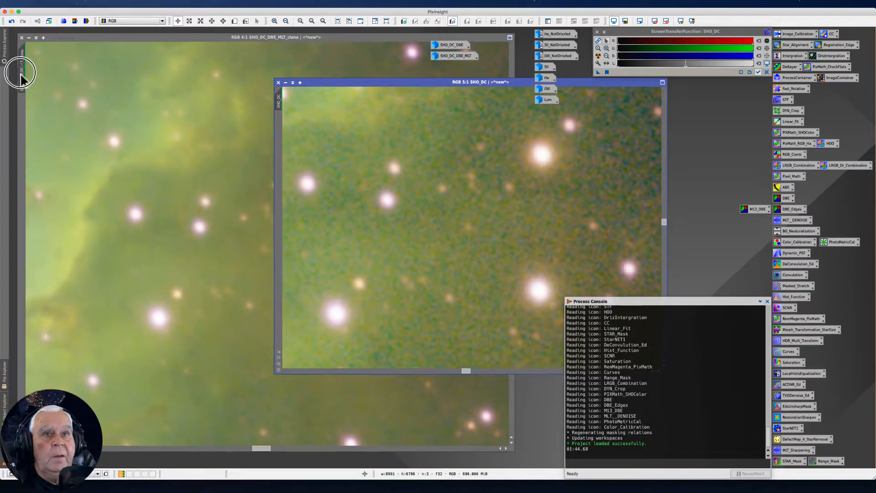
pyautogui.scroll(1, 21, 74)
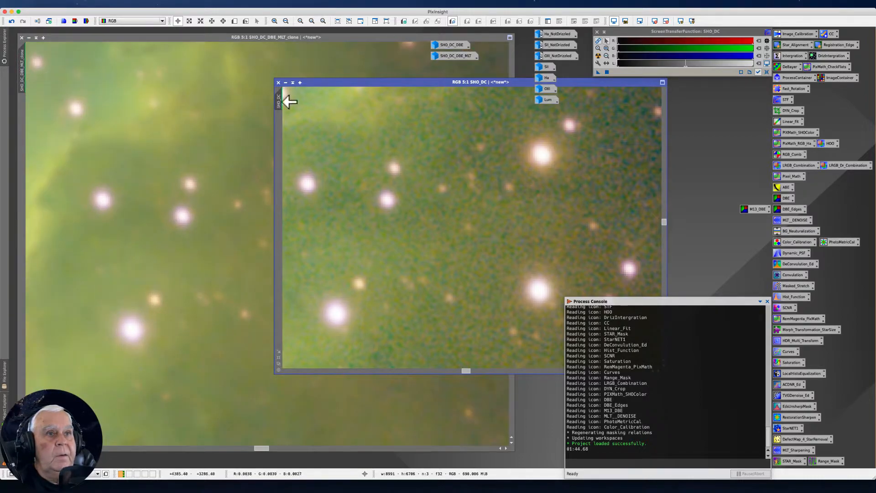
# Compare the noise in SHO_DC_DBE_MLT_clone with SHO_DC, matching both images to the same zoom and area.
pyautogui.moveTo(279, 101)
pyautogui.mouseDown()
pyautogui.moveTo(84, 74)
pyautogui.moveTo(20, 78)
pyautogui.mouseUp()
pyautogui.moveTo(336, 94); pyautogui.dragTo(430, 109)
pyautogui.moveTo(351, 84); pyautogui.dragTo(408, 107)
pyautogui.scroll(9, 186, 195)
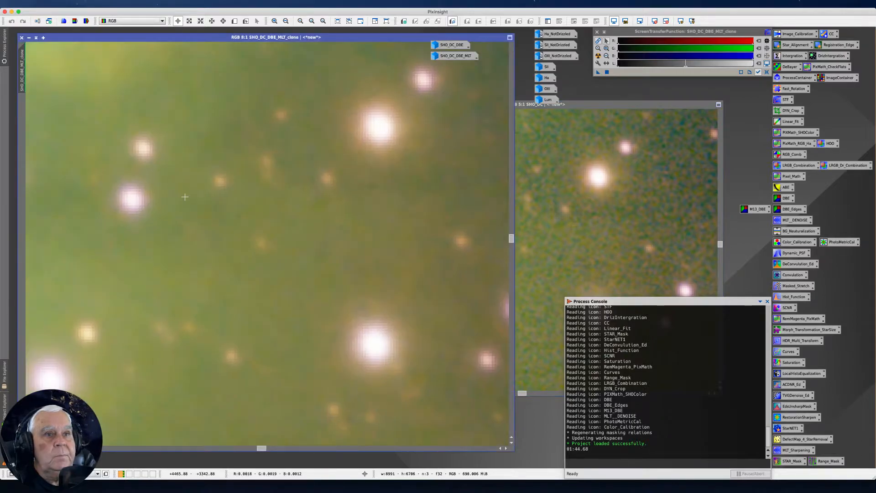
pyautogui.scroll(-6, 179, 208)
pyautogui.scroll(-10, 179, 208)
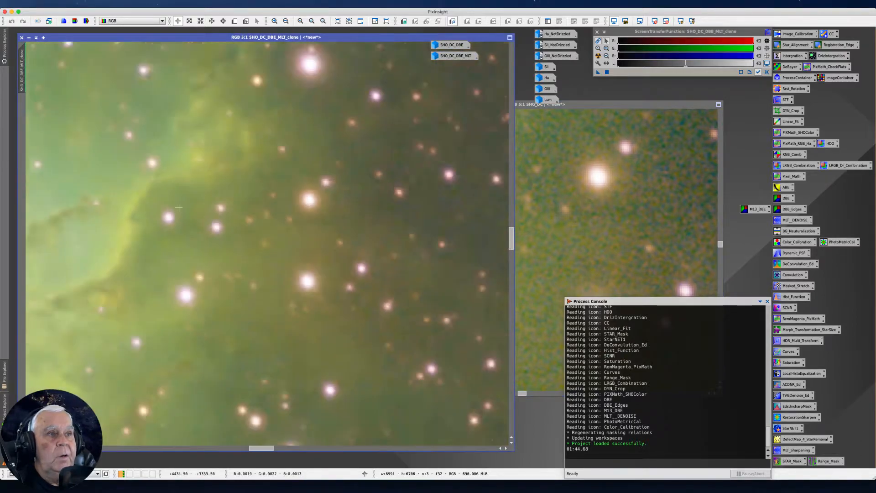
pyautogui.moveTo(593, 104); pyautogui.dragTo(606, 105)
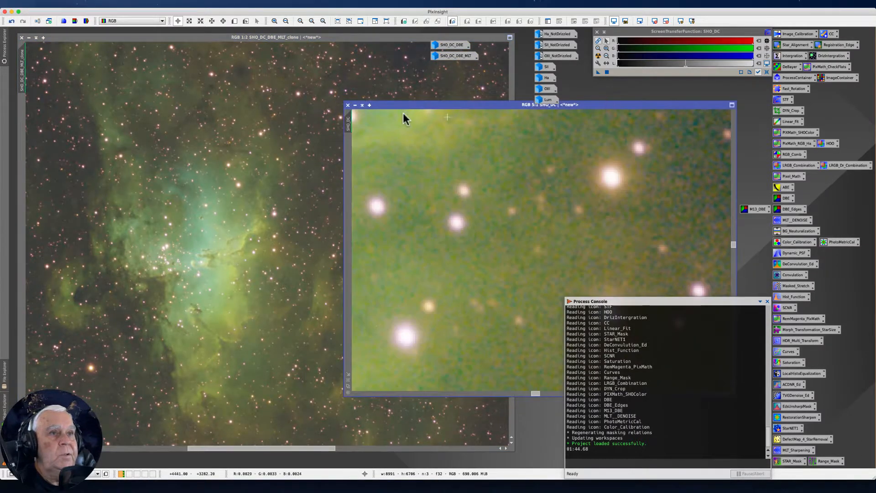
pyautogui.moveTo(348, 124)
pyautogui.mouseDown()
pyautogui.moveTo(140, 132)
pyautogui.moveTo(27, 66)
pyautogui.moveTo(13, 72)
pyautogui.moveTo(20, 84)
pyautogui.mouseUp()
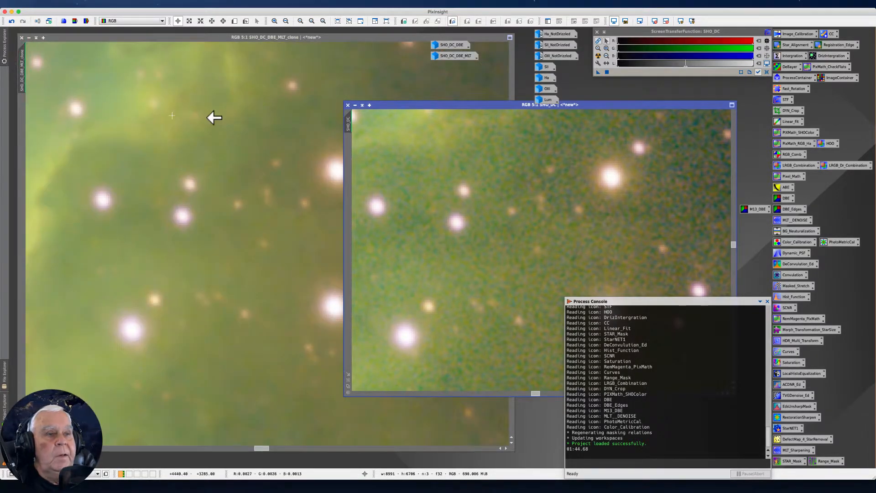
pyautogui.moveTo(383, 107); pyautogui.dragTo(396, 113)
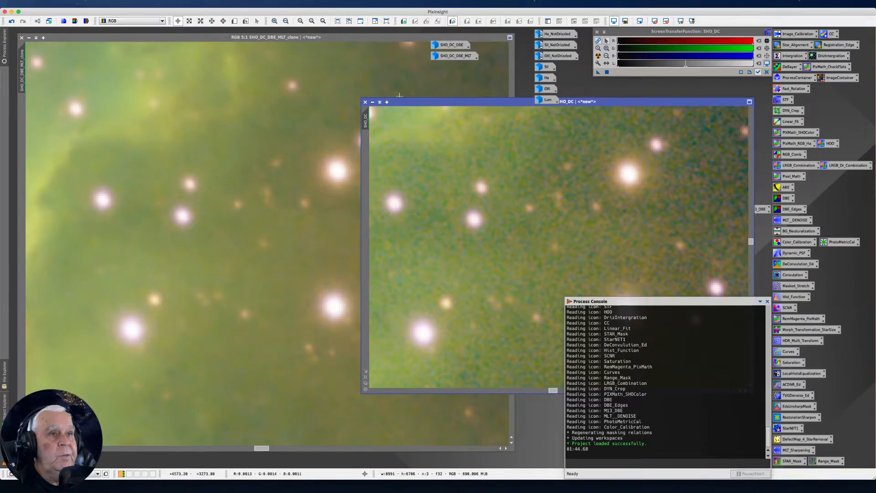
# Iconize the SHO_DC image and reposition the SHO_DC_DBE_MLT_clone window to free space beside it.
pyautogui.click(372, 102)
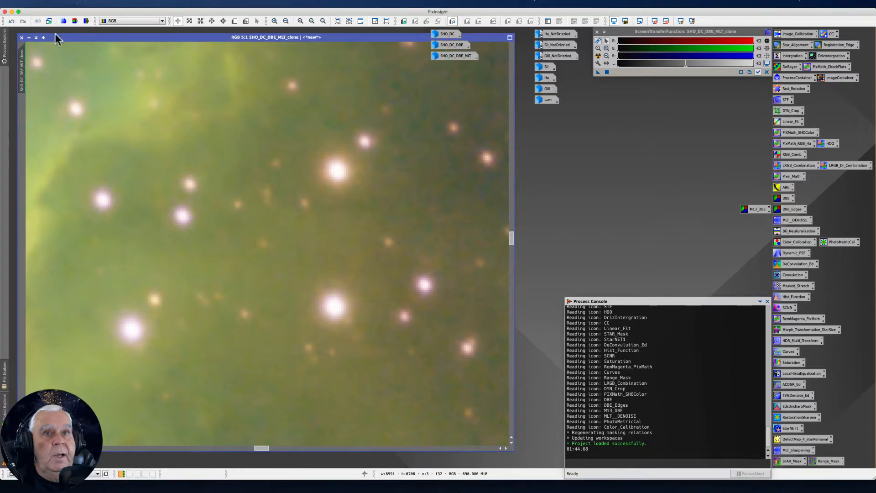
pyautogui.click(29, 38)
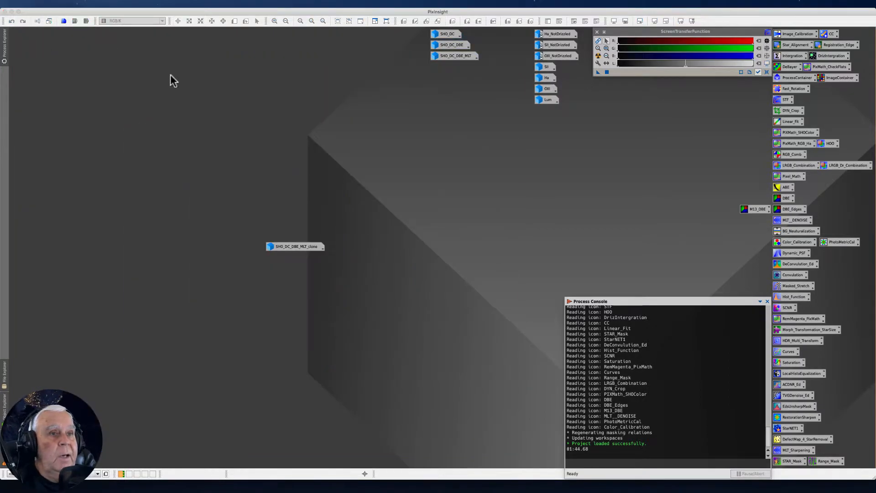
pyautogui.doubleClick(298, 246)
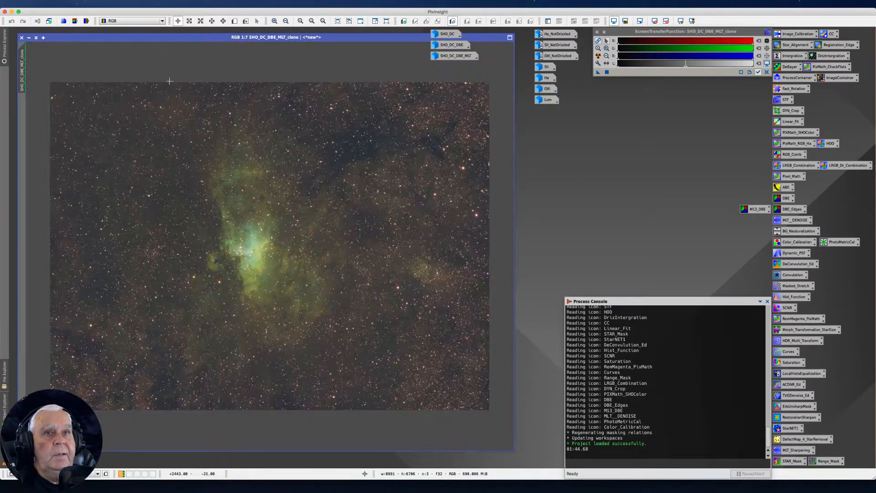
pyautogui.moveTo(129, 34); pyautogui.dragTo(225, 55)
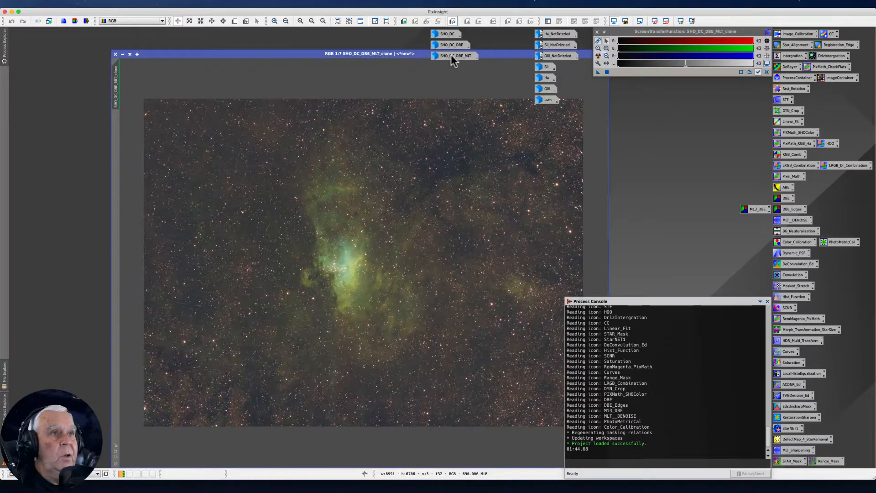
pyautogui.moveTo(443, 56)
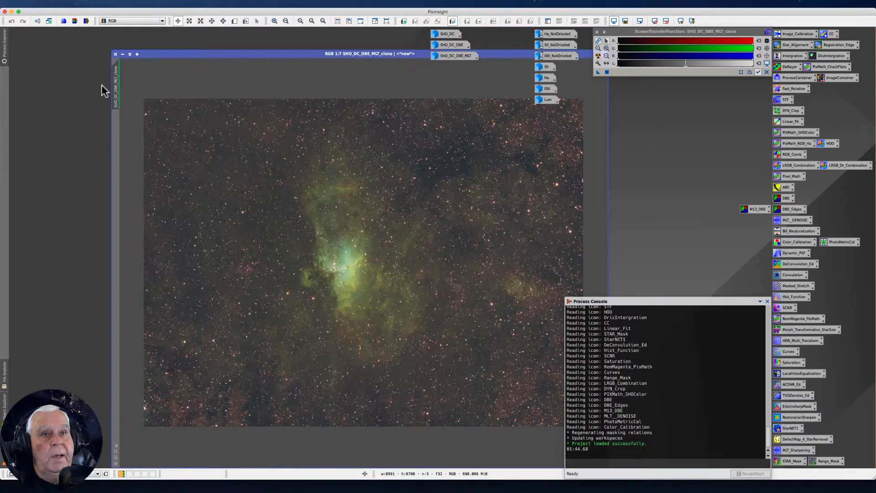
# Create three duplicates from SHO_DC_DBE_MLT_clone and its copies, and iconize every image except the last duplicate.
pyautogui.moveTo(115, 82); pyautogui.dragTo(66, 66)
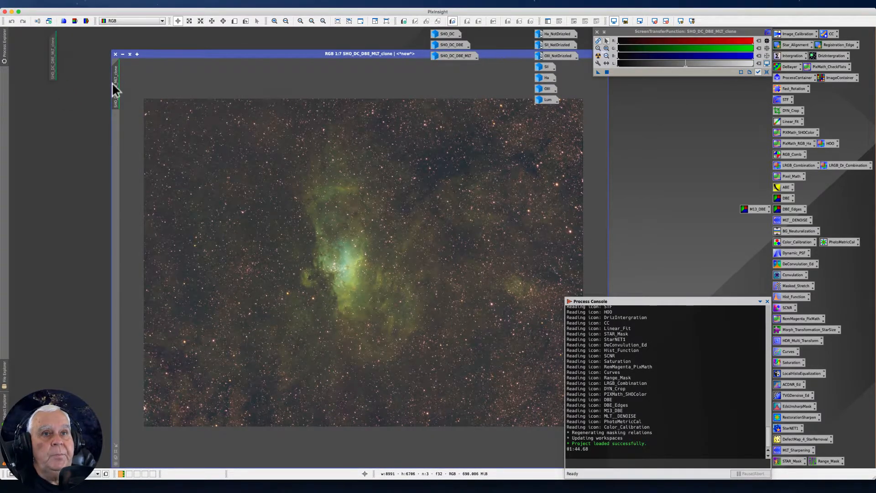
pyautogui.moveTo(54, 74); pyautogui.dragTo(29, 60)
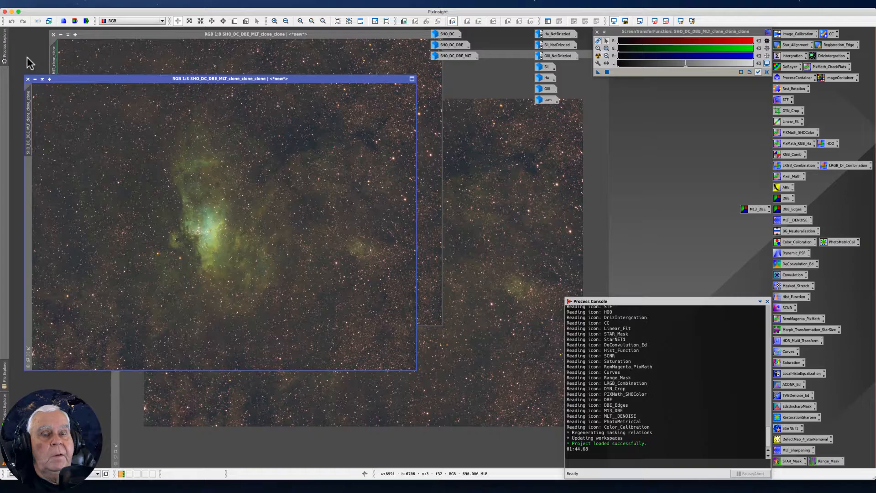
pyautogui.click(36, 80)
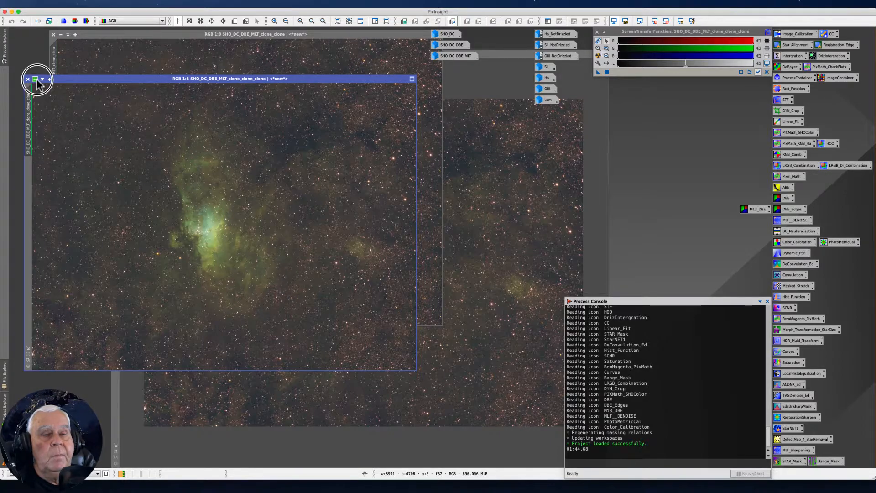
pyautogui.click(61, 35)
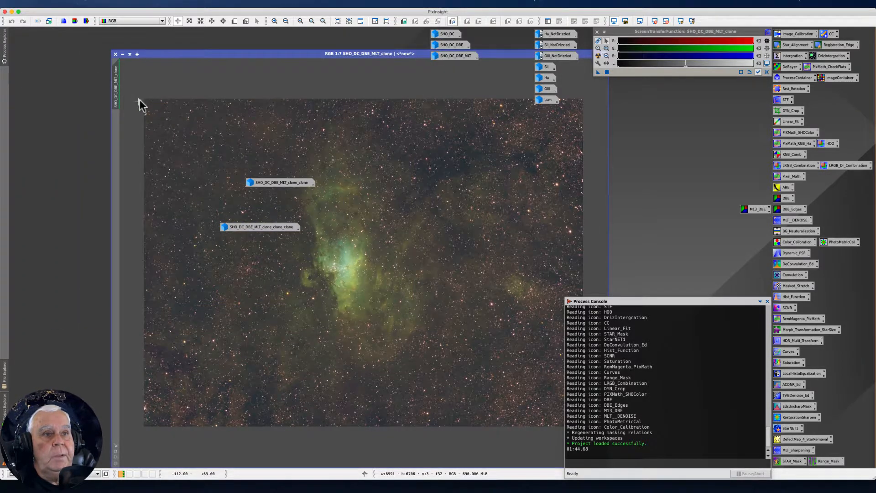
pyautogui.moveTo(115, 86); pyautogui.dragTo(52, 104)
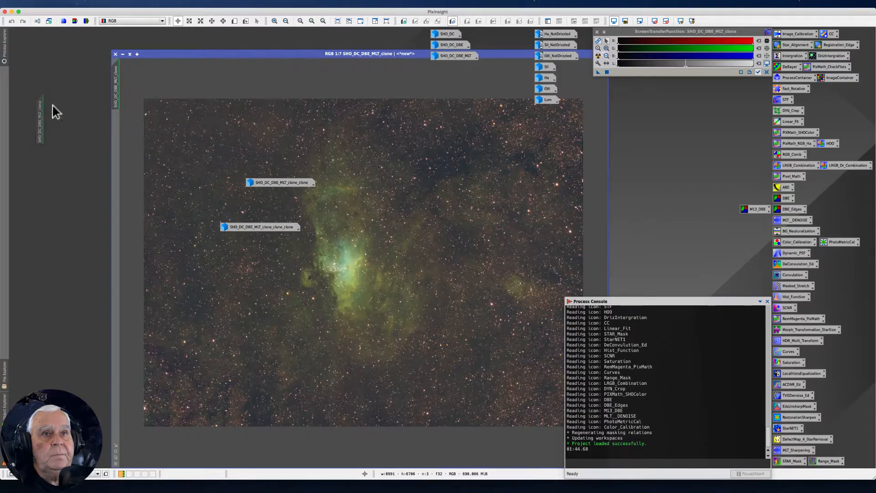
pyautogui.click(122, 55)
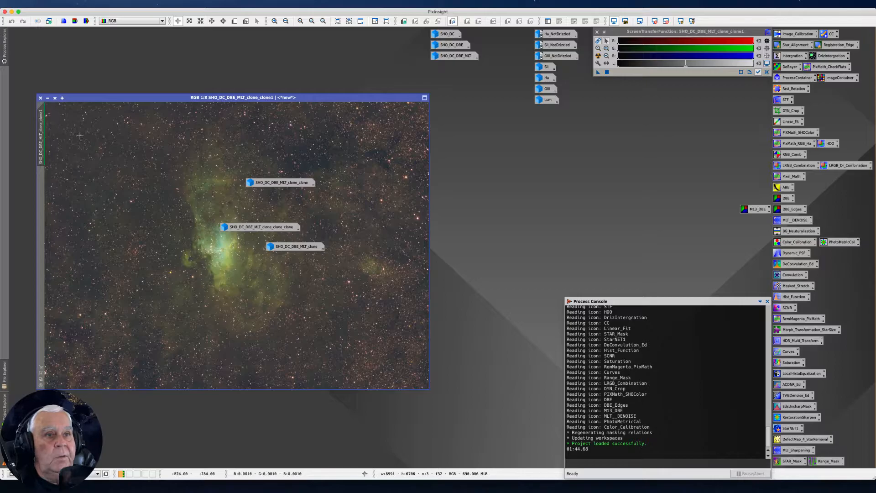
# Stack the three iconized clone images in a column beside the SHO_DC icons and move the open duplicate below them.
pyautogui.moveTo(267, 185); pyautogui.dragTo(299, 35)
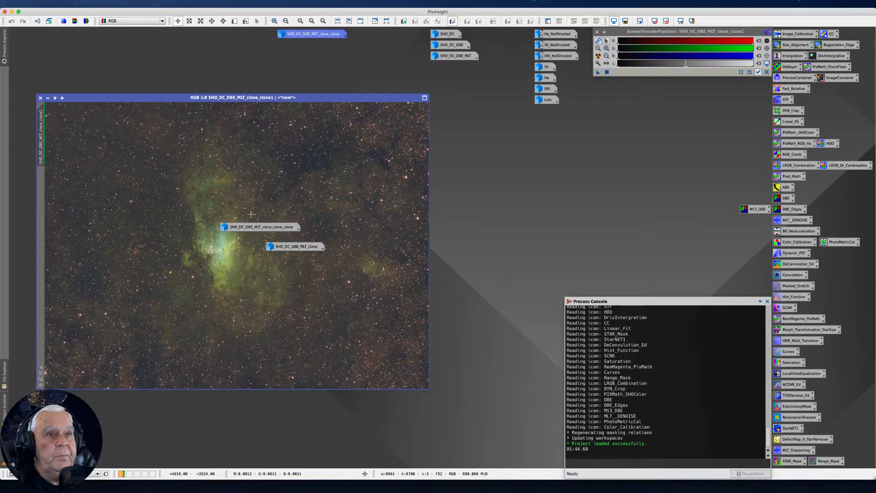
pyautogui.moveTo(250, 229); pyautogui.dragTo(306, 47)
pyautogui.moveTo(282, 246); pyautogui.dragTo(293, 57)
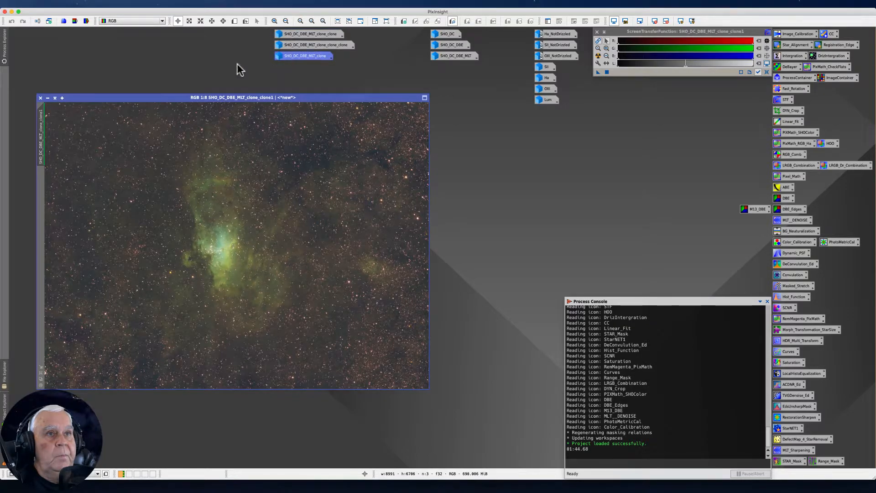
pyautogui.moveTo(132, 97); pyautogui.dragTo(210, 85)
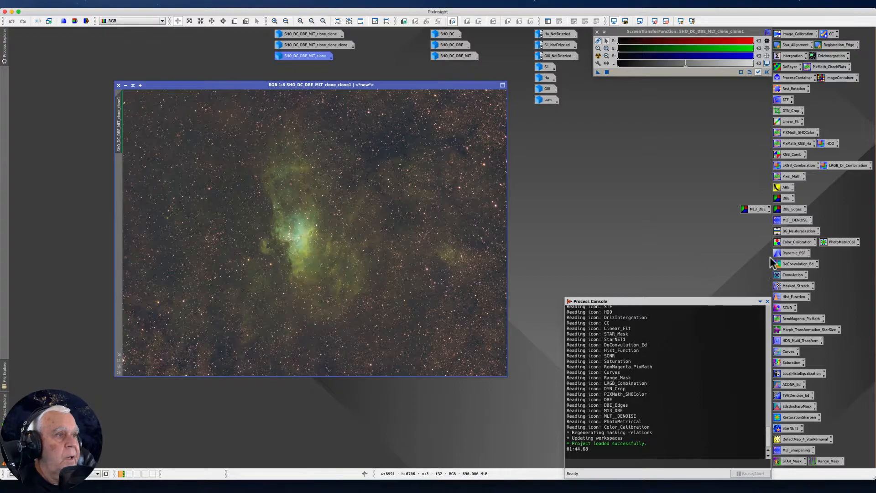
# Open the ColorCalibration process from the saved Color_Calibration instance.
pyautogui.doubleClick(785, 243)
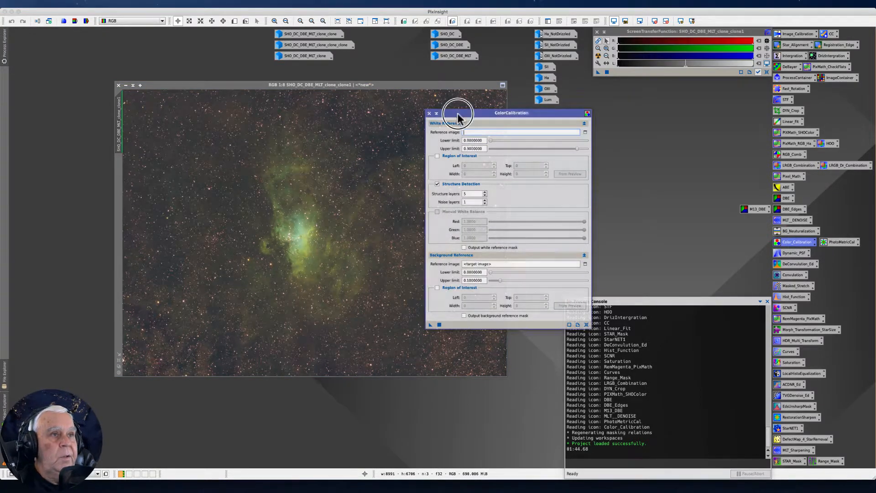
pyautogui.moveTo(456, 112); pyautogui.dragTo(469, 134)
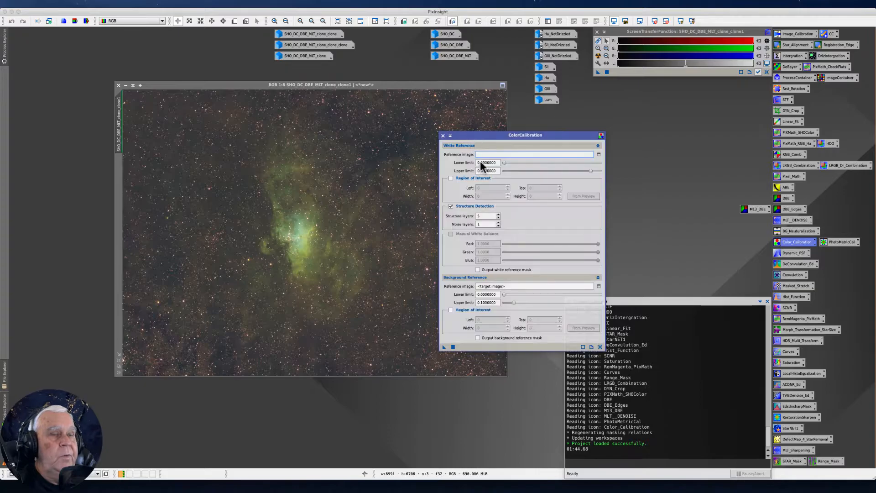
# Locate ColorCalibration in the full list of processes.
pyautogui.click(165, 4)
pyautogui.moveTo(171, 14)
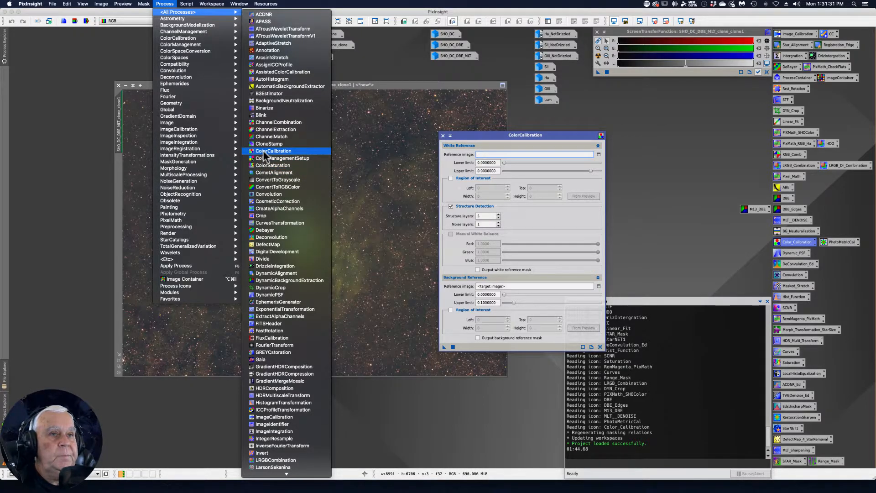
pyautogui.click(508, 136)
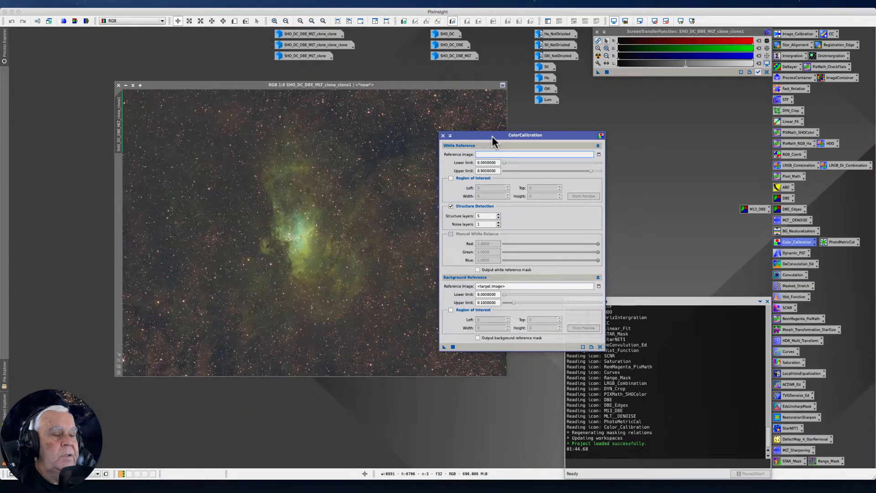
# Arrange the open duplicate image and the ColorCalibration window side by side so they do not overlap.
pyautogui.moveTo(482, 135); pyautogui.dragTo(542, 136)
pyautogui.moveTo(241, 92); pyautogui.dragTo(156, 94)
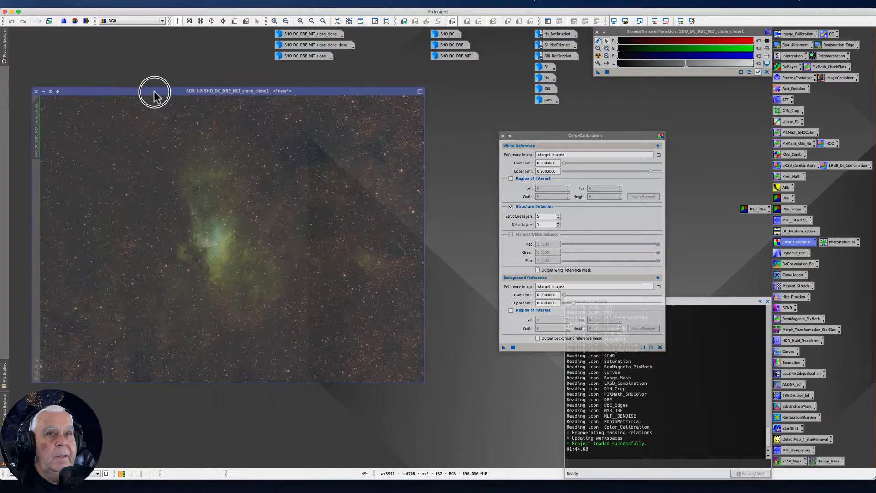
pyautogui.moveTo(538, 135); pyautogui.dragTo(464, 116)
pyautogui.click(464, 117)
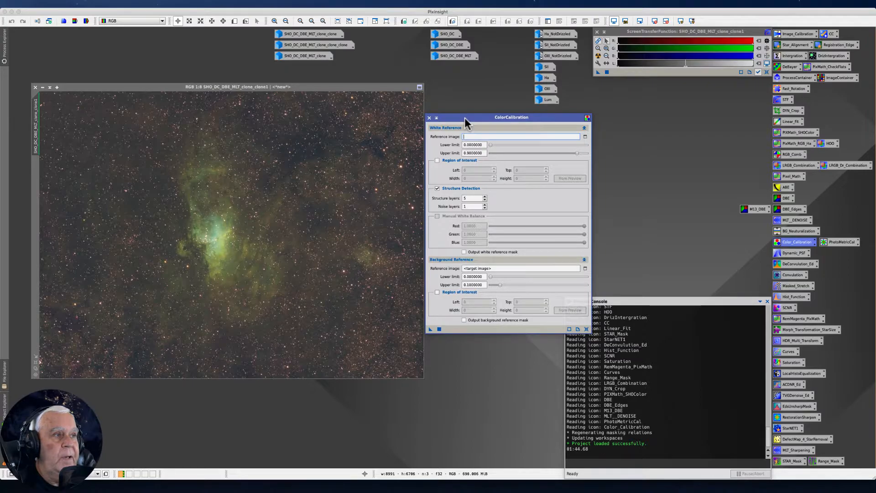
pyautogui.click(465, 119)
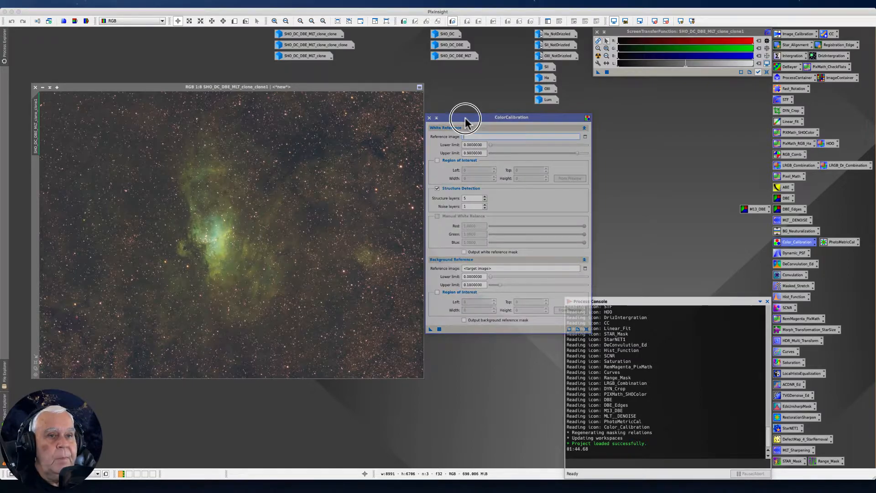
pyautogui.click(466, 119)
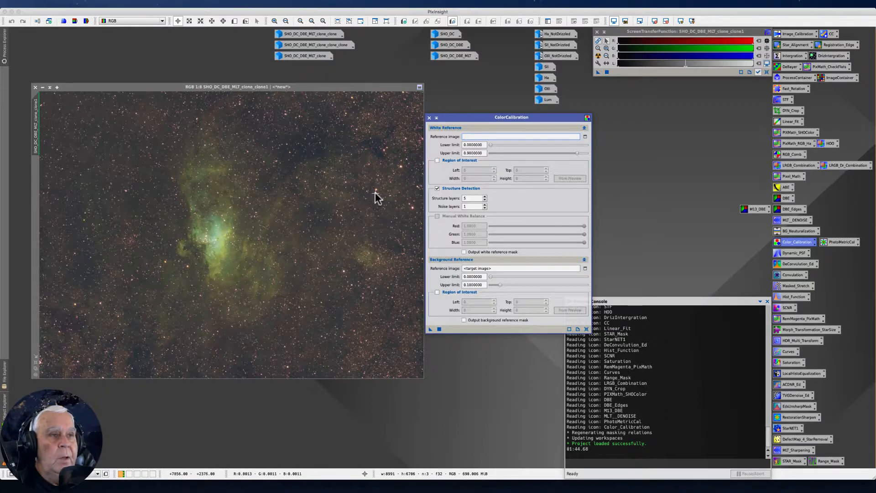
# With Structure Detection enabled in ColorCalibration, draw a rectangular preview over a dark, nearly star-free background patch near the image's upper edge.
pyautogui.click(437, 189)
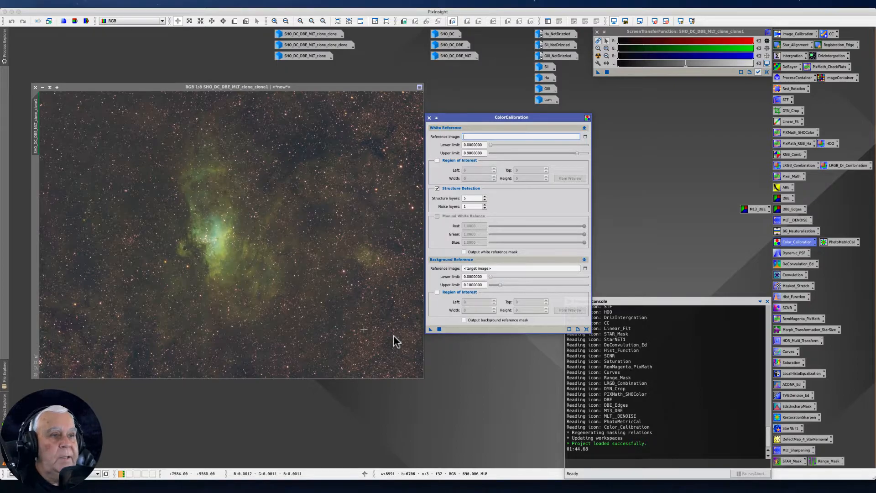
pyautogui.click(319, 283)
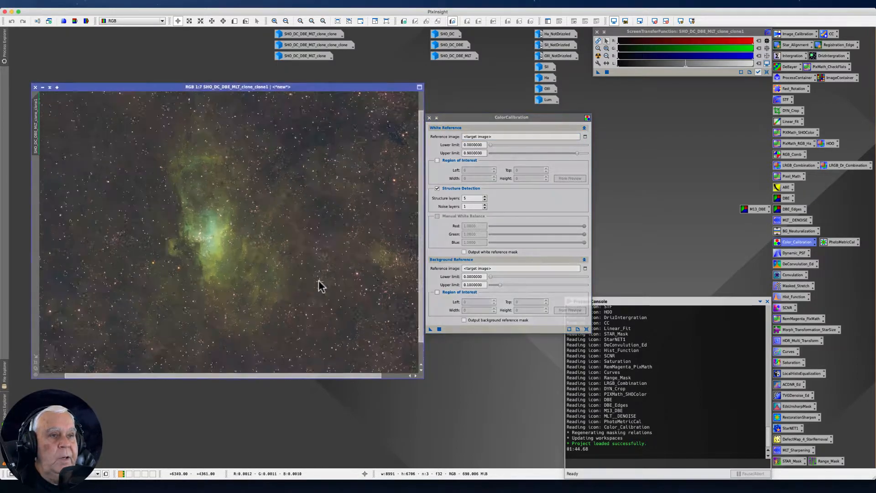
pyautogui.scroll(2, 319, 283)
pyautogui.moveTo(420, 212); pyautogui.dragTo(409, 97)
pyautogui.scroll(4, 229, 247)
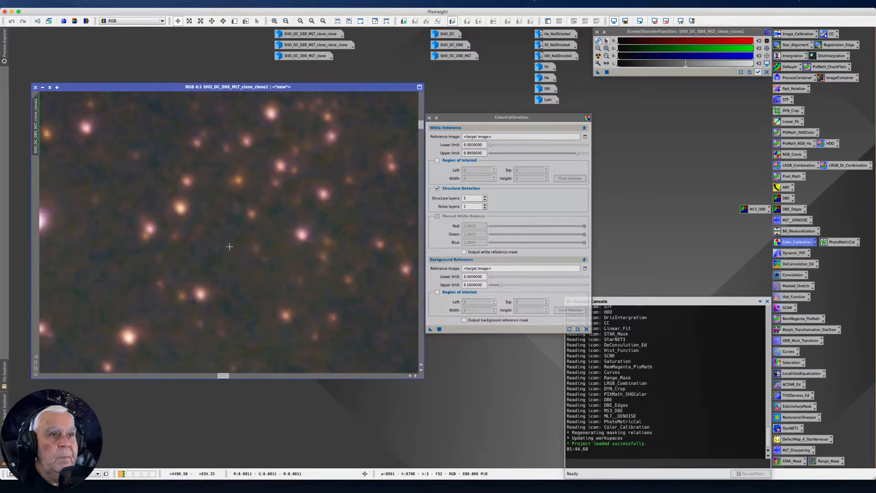
pyautogui.moveTo(423, 125); pyautogui.dragTo(417, 104)
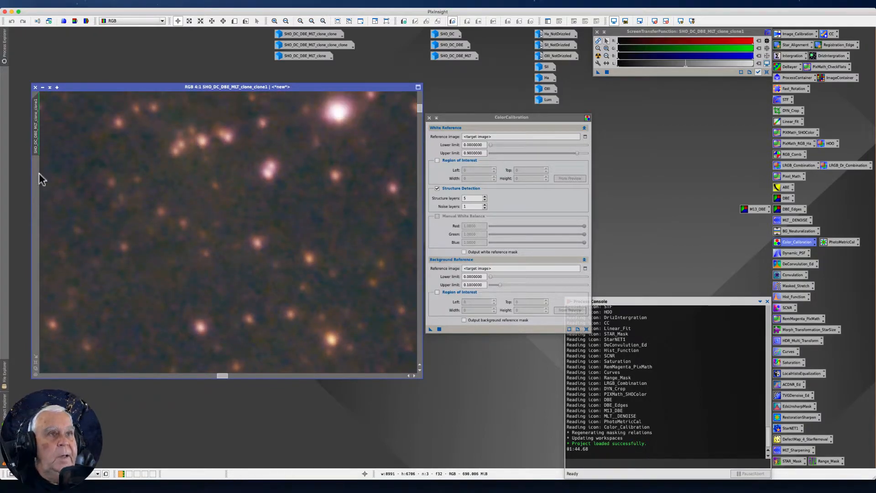
pyautogui.click(234, 21)
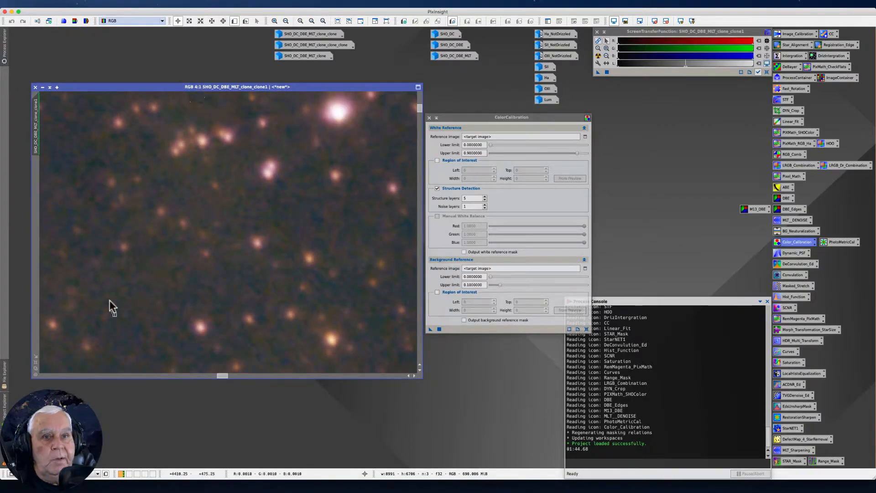
pyautogui.moveTo(102, 274); pyautogui.dragTo(234, 303)
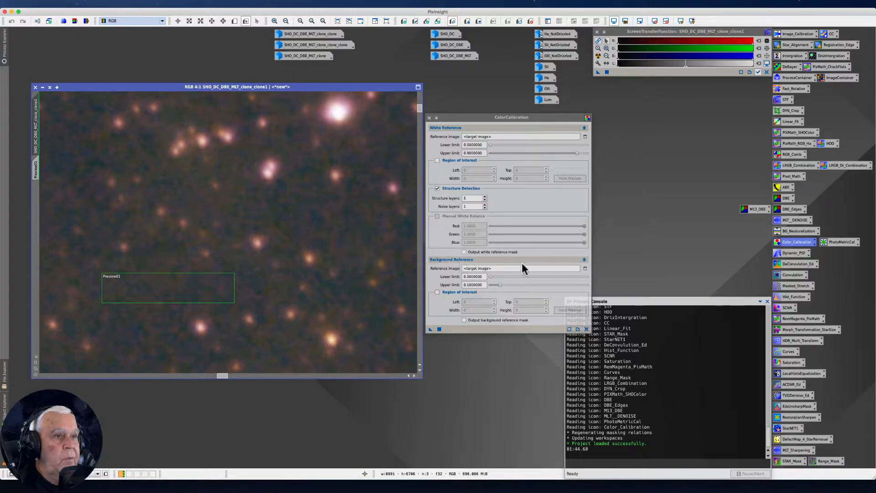
# Set ColorCalibration's background reference image to SHO_DC_DBE_MLT_clone_clone1->Preview01.
pyautogui.click(585, 269)
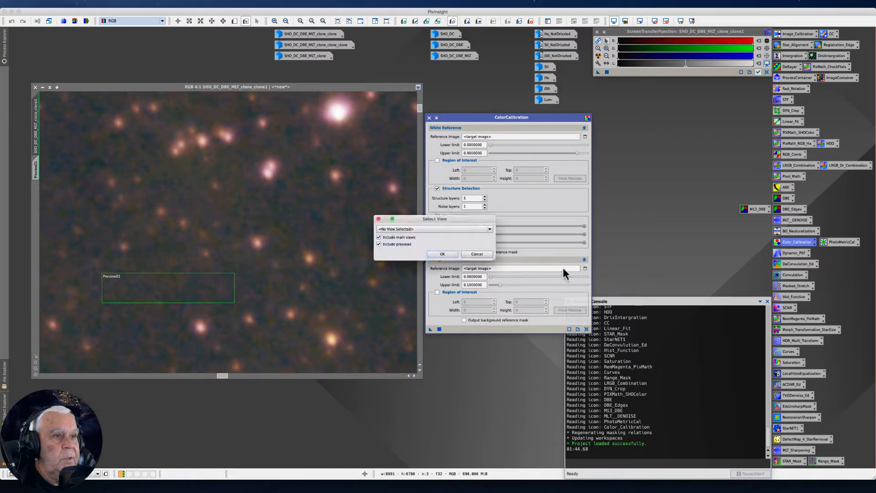
pyautogui.click(490, 229)
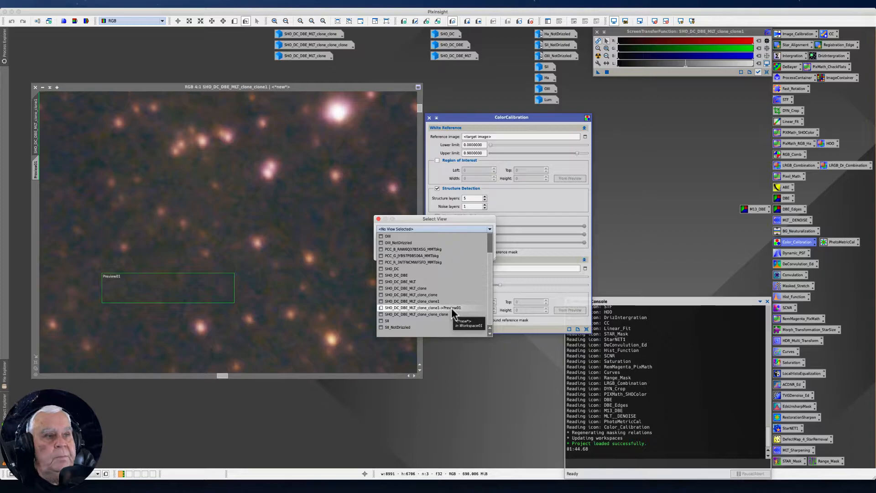
pyautogui.click(452, 309)
pyautogui.click(445, 255)
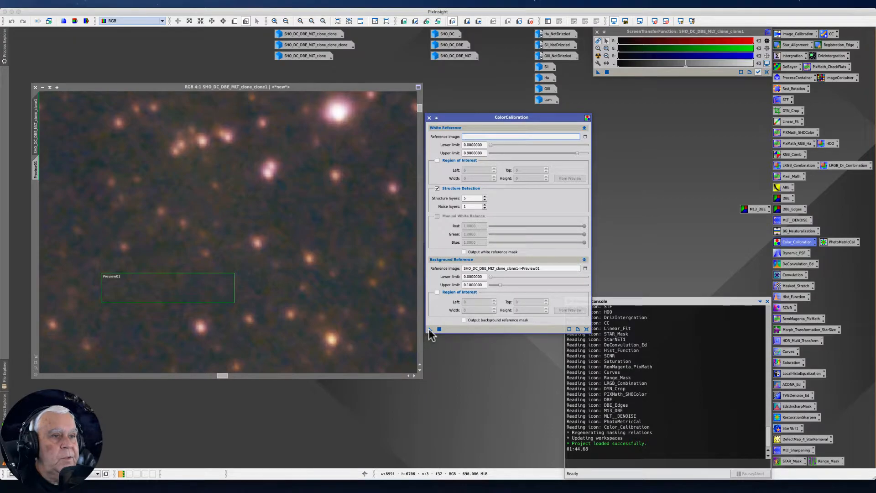
# Apply ColorCalibration to the SHO_DC_DBE_MLT_clone_clone1 image and view the whole result.
pyautogui.moveTo(430, 333); pyautogui.dragTo(286, 262)
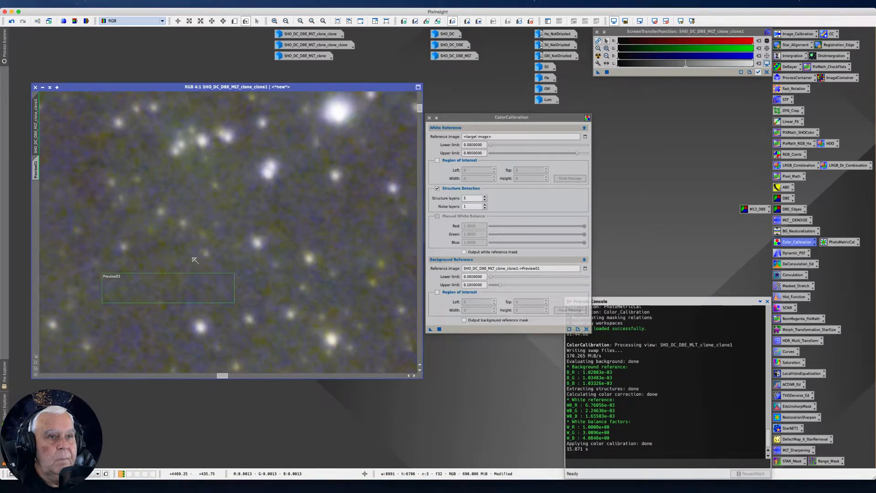
pyautogui.scroll(-3, 190, 265)
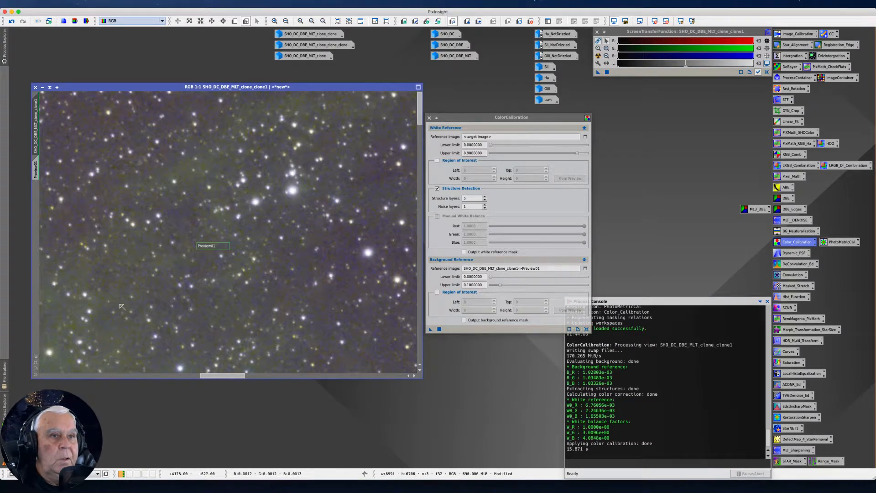
pyautogui.scroll(-4, 188, 271)
pyautogui.scroll(-1, 181, 284)
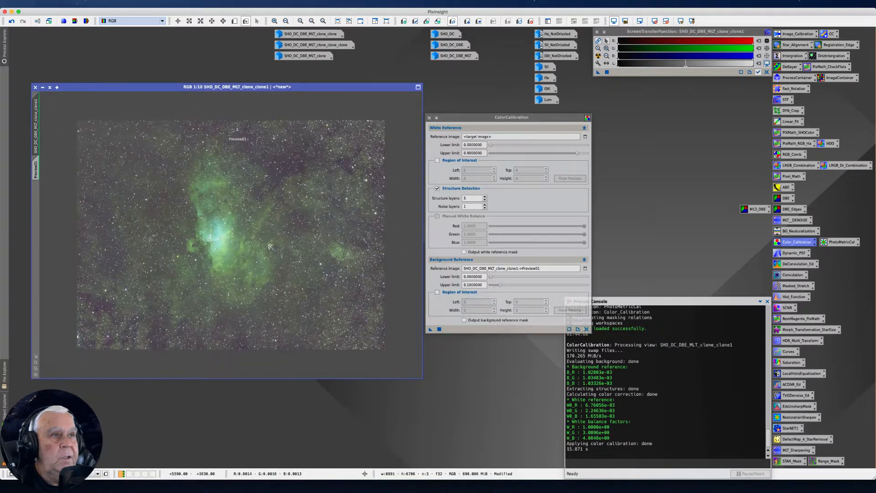
# Reset the screen transfer function and auto-stretch the calibrated image again to inspect its colors.
pyautogui.click(766, 72)
pyautogui.click(598, 57)
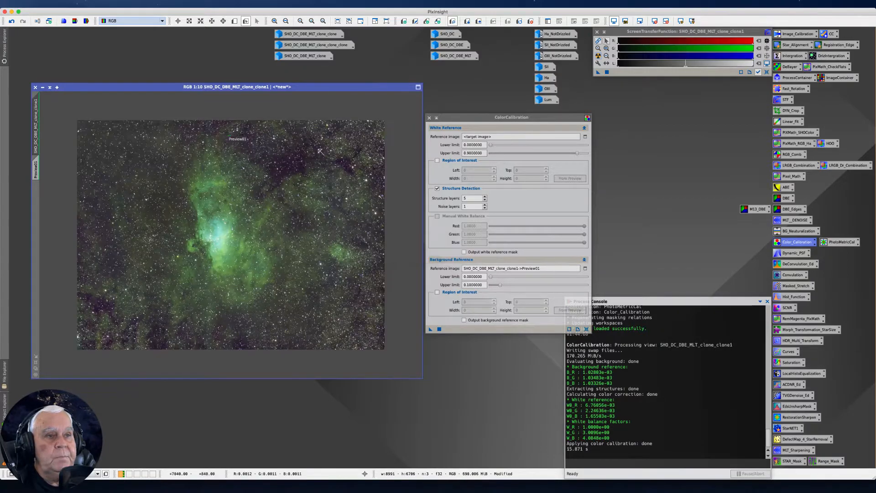
pyautogui.scroll(3, 282, 220)
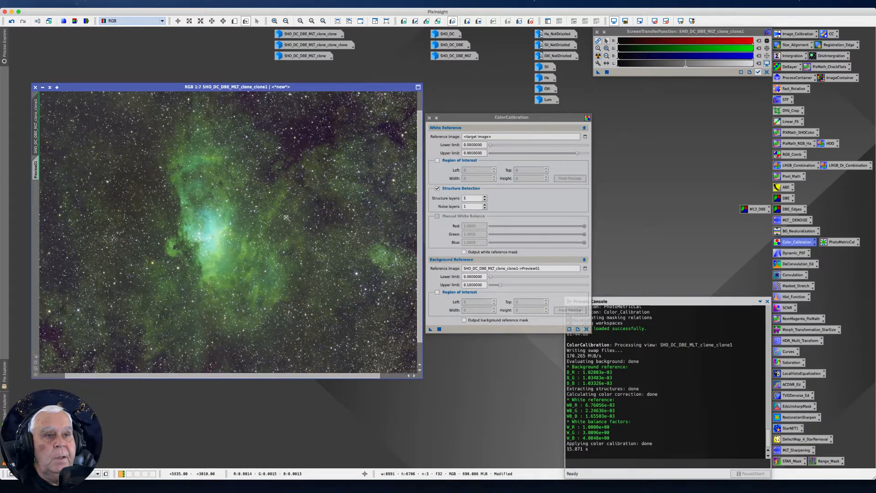
pyautogui.scroll(-2, 286, 218)
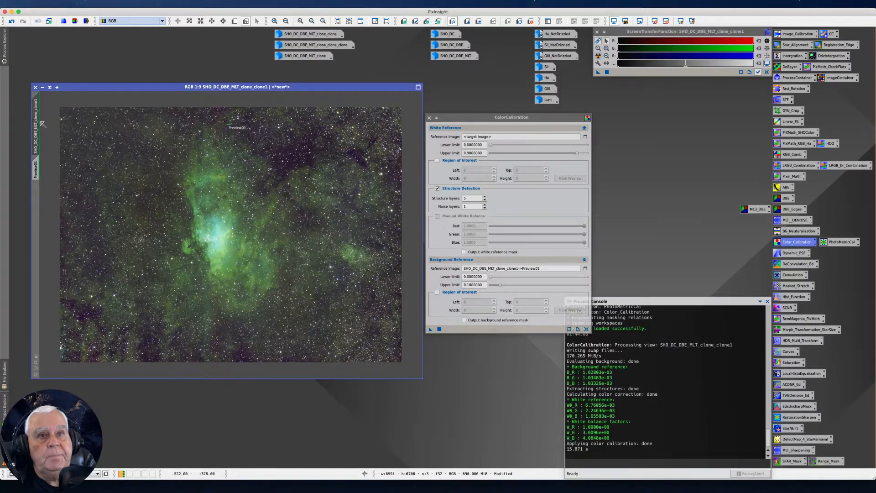
# Change the calibrated image's identifier to SHO_DC_DBE_MLT_CCStructure.
pyautogui.rightClick(37, 139)
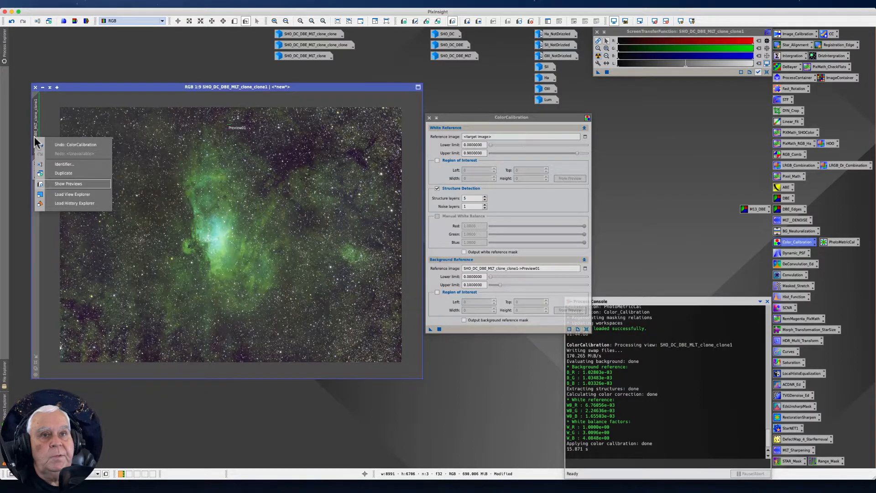
pyautogui.click(63, 164)
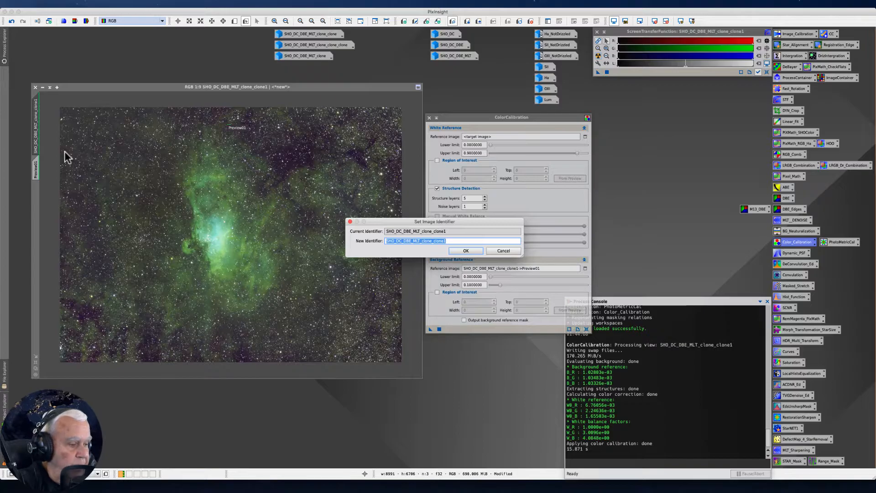
pyautogui.press('Right')
pyautogui.press('BackSpace')
pyautogui.press('BackSpace')
pyautogui.press('BackSpace')
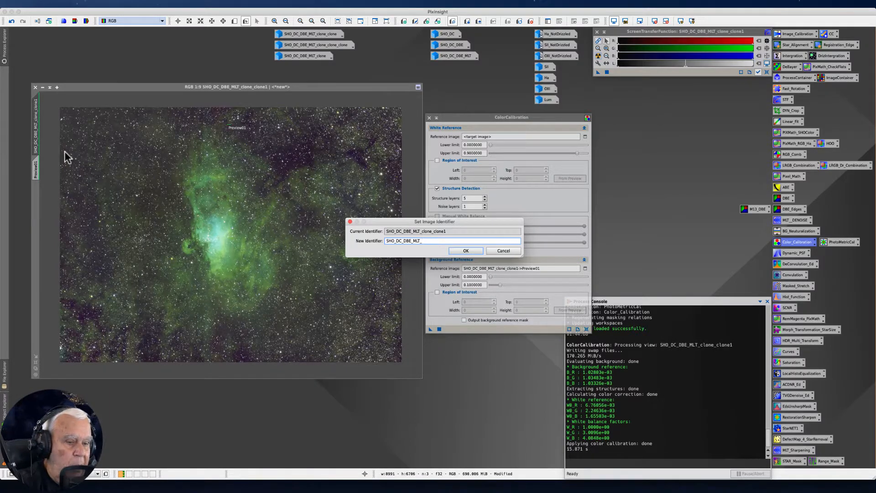
pyautogui.write('_CC')
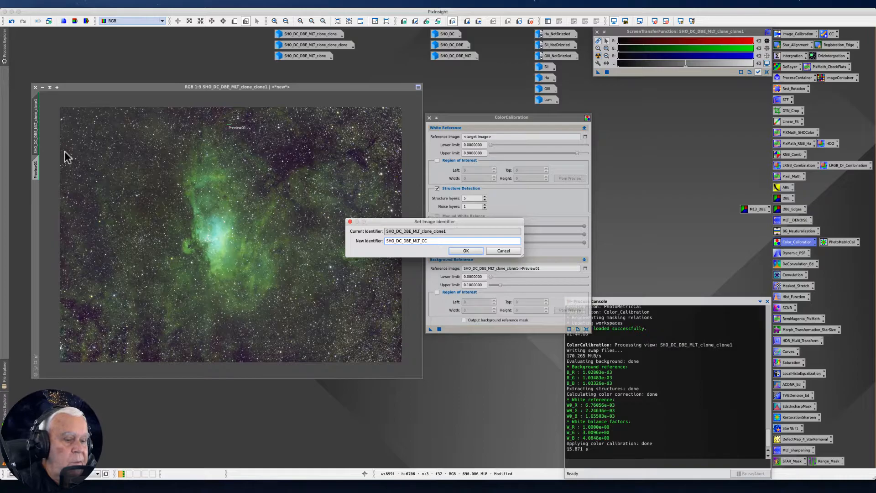
pyautogui.write('S')
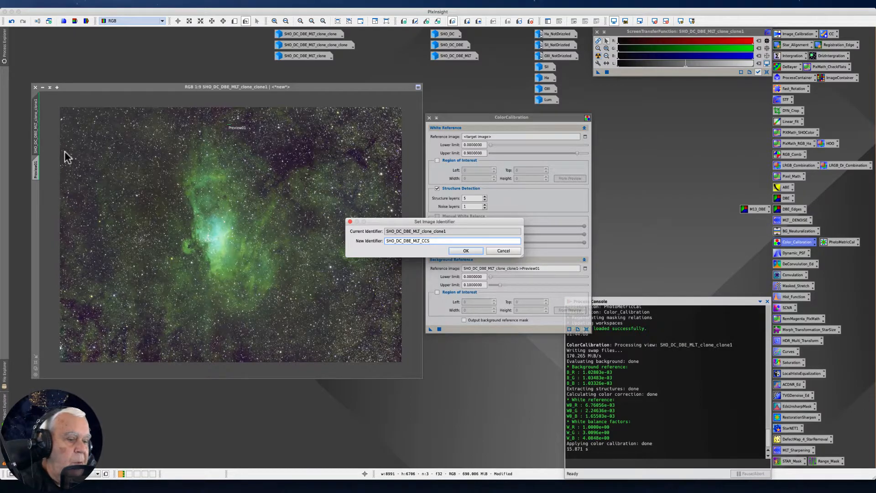
pyautogui.write('tru')
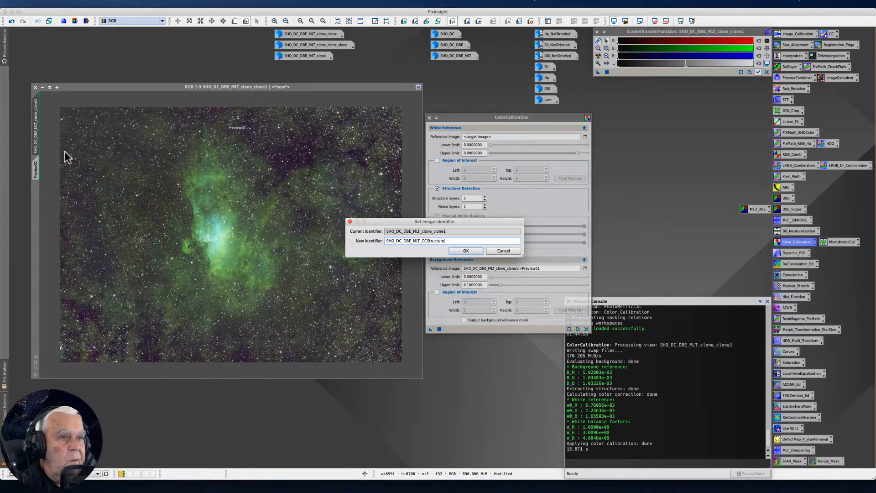
pyautogui.write('cture')
pyautogui.press('Return')
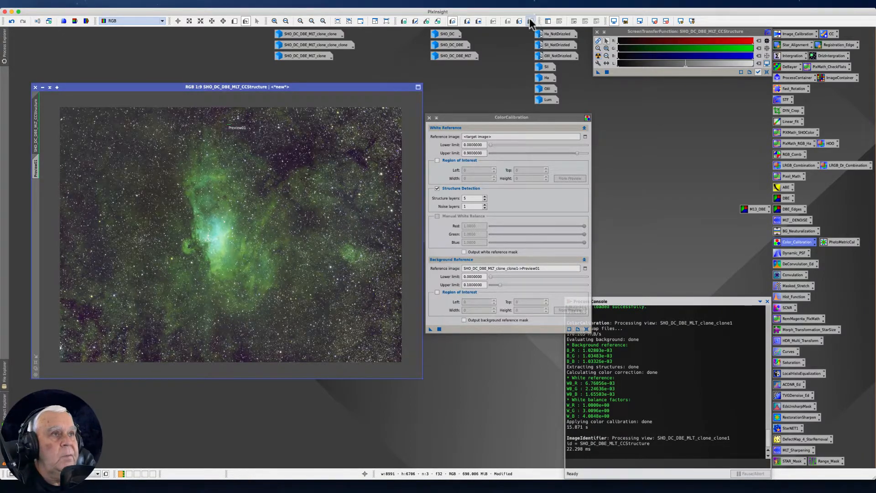
# Delete the preview from SHO_DC_DBE_MLT_CCStructure, then iconize the image and place its icon apart from the clone icons.
pyautogui.click(43, 86)
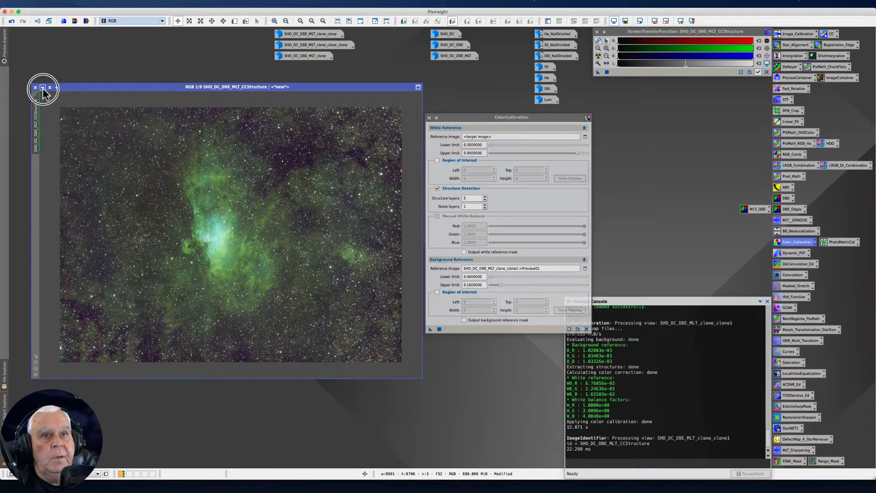
pyautogui.moveTo(234, 236); pyautogui.dragTo(69, 45)
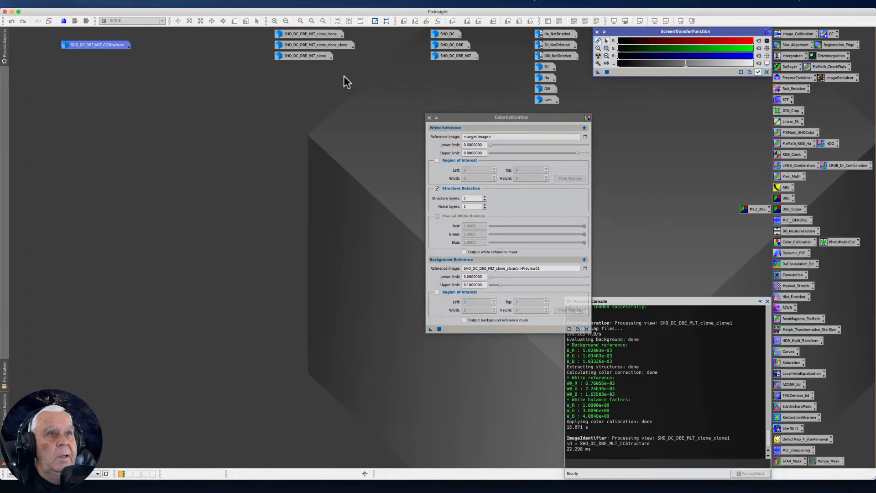
# Open the iconized SHO_DC_DBE_MLT_clone image and arrange it side by side with the ColorCalibration window.
pyautogui.doubleClick(305, 56)
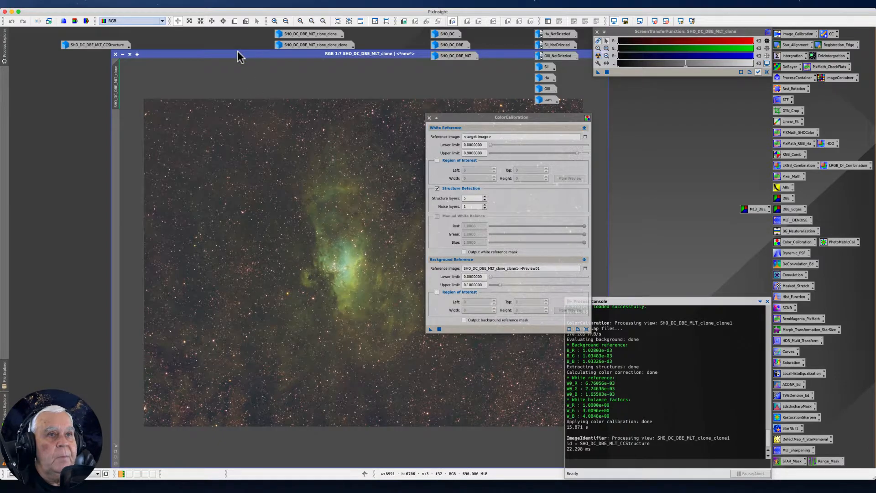
pyautogui.moveTo(239, 53); pyautogui.dragTo(161, 55)
pyautogui.moveTo(490, 119); pyautogui.dragTo(626, 118)
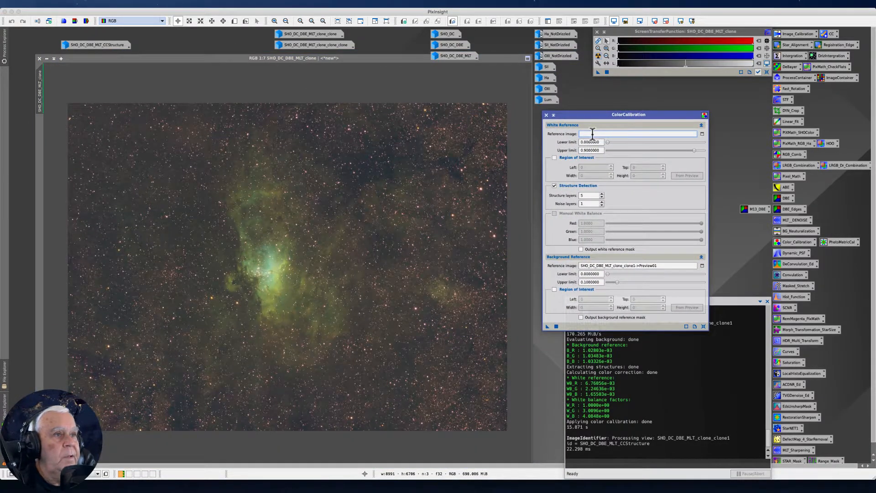
# Check the pixel values of a bright white star beside the nebula core and draw a small preview over its center.
pyautogui.click(273, 283)
pyautogui.scroll(10, 326, 274)
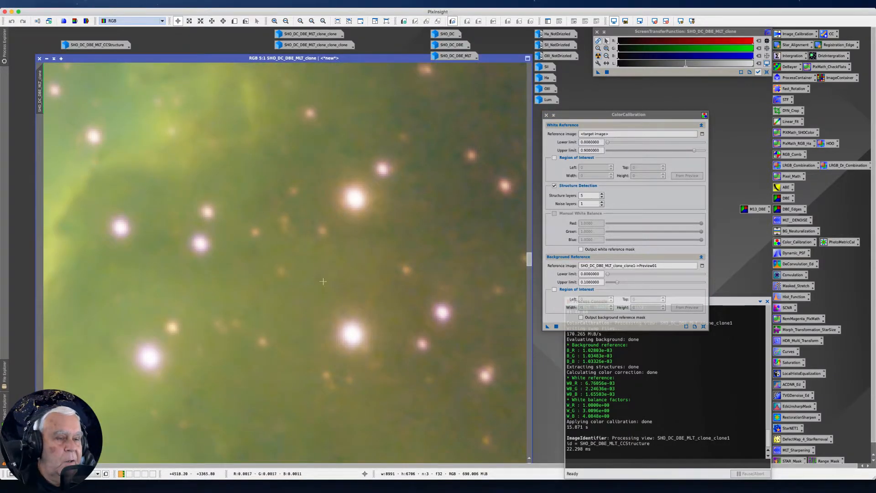
pyautogui.moveTo(283, 297); pyautogui.dragTo(159, 404)
pyautogui.moveTo(275, 181); pyautogui.dragTo(388, 289)
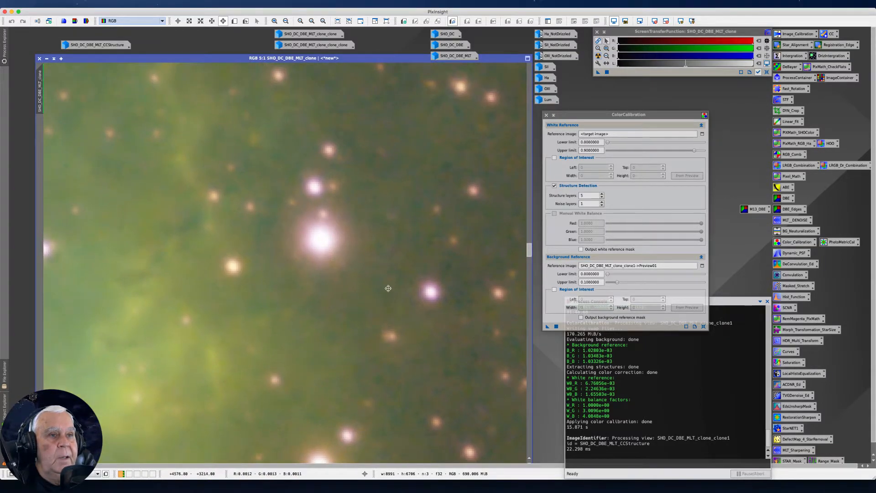
pyautogui.scroll(1, 292, 315)
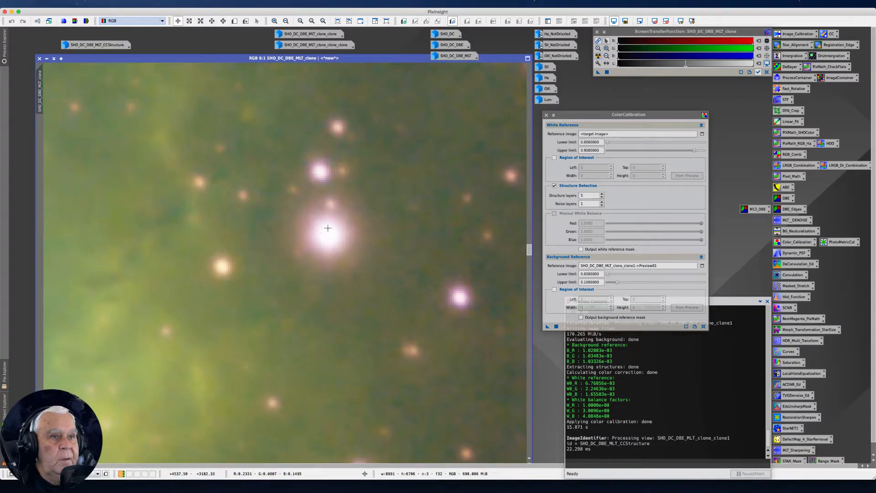
pyautogui.click(327, 235)
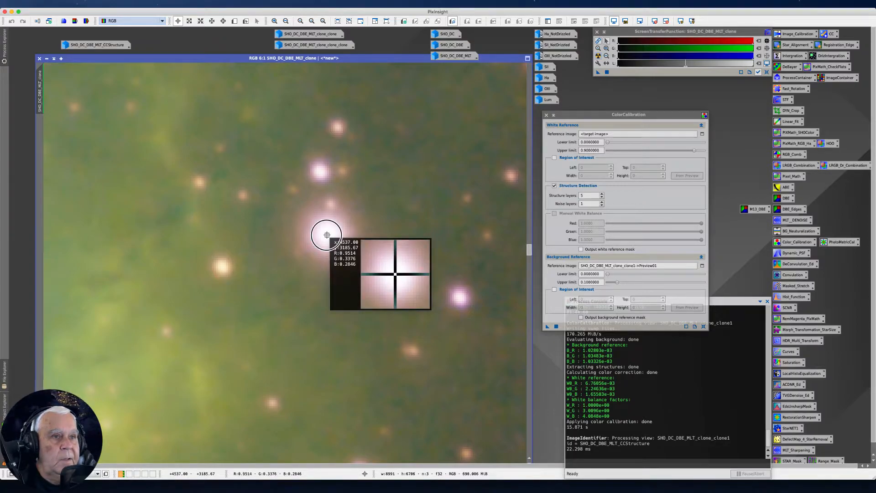
pyautogui.moveTo(326, 235); pyautogui.dragTo(329, 235)
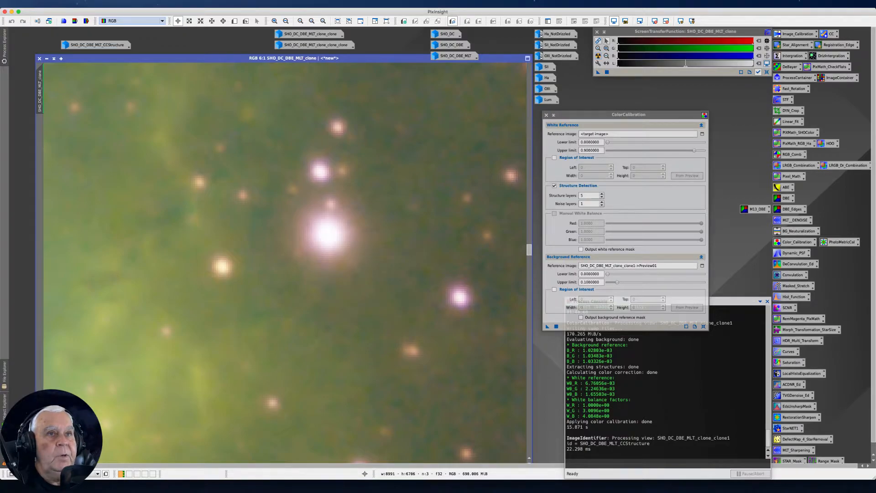
pyautogui.click(234, 20)
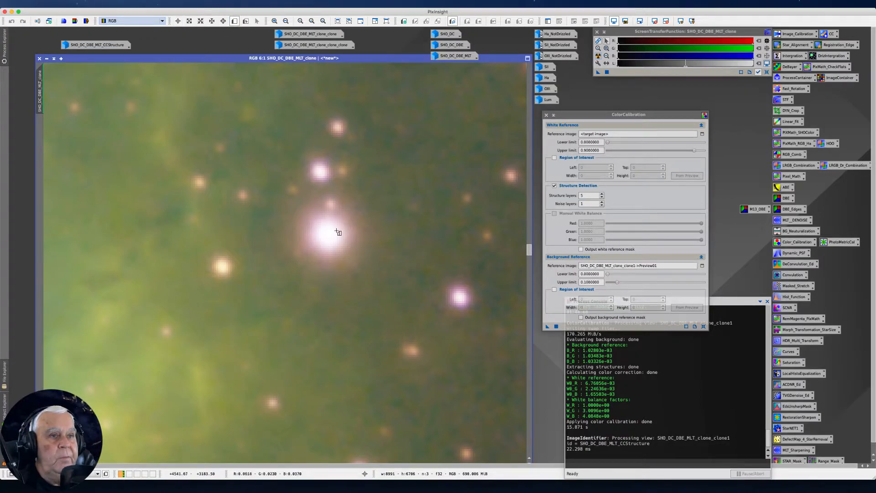
pyautogui.moveTo(321, 228); pyautogui.dragTo(333, 242)
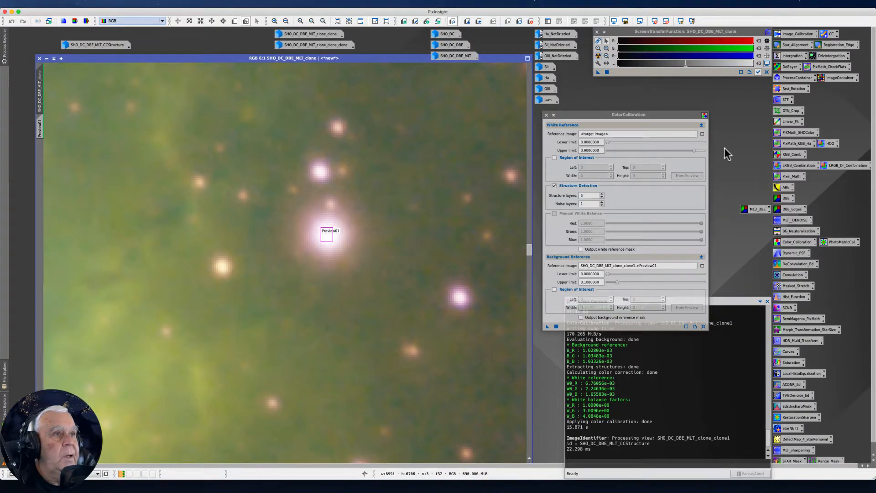
# Set the White Reference image of ColorCalibration to the star preview SHO_DC_DBE_MLT_clone->Preview01.
pyautogui.click(701, 134)
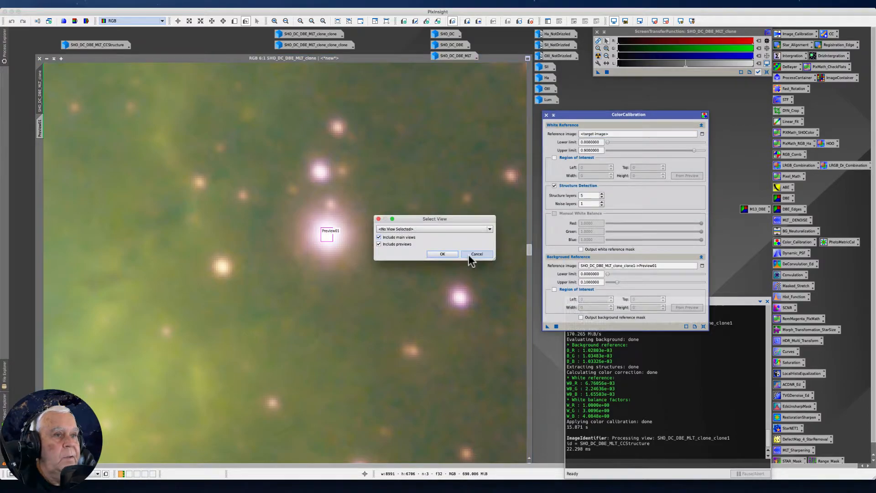
pyautogui.click(489, 228)
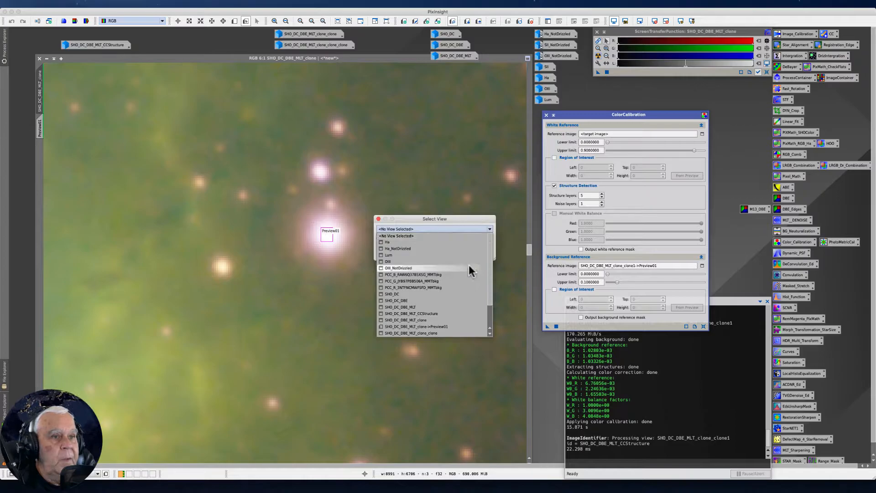
pyautogui.scroll(-3, 450, 334)
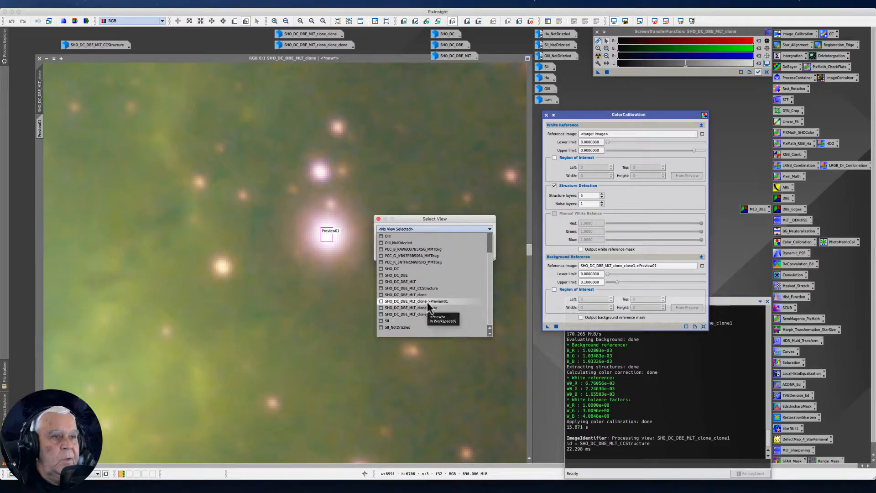
pyautogui.click(427, 301)
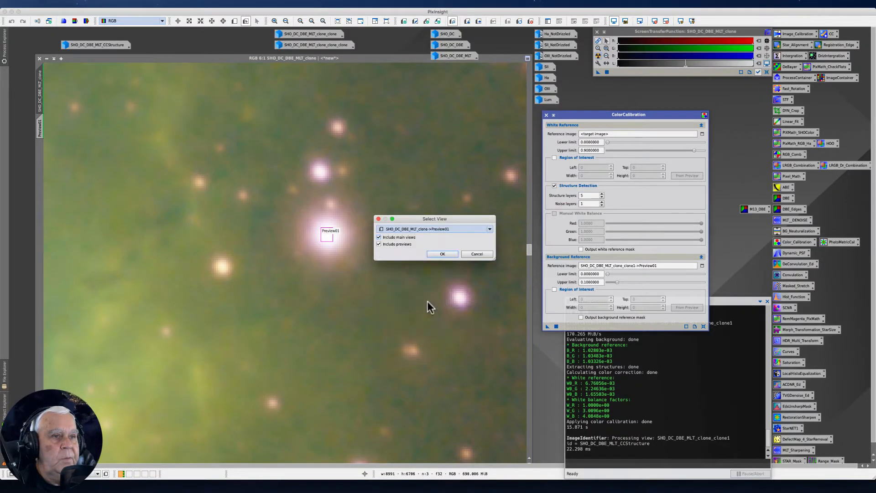
pyautogui.click(442, 255)
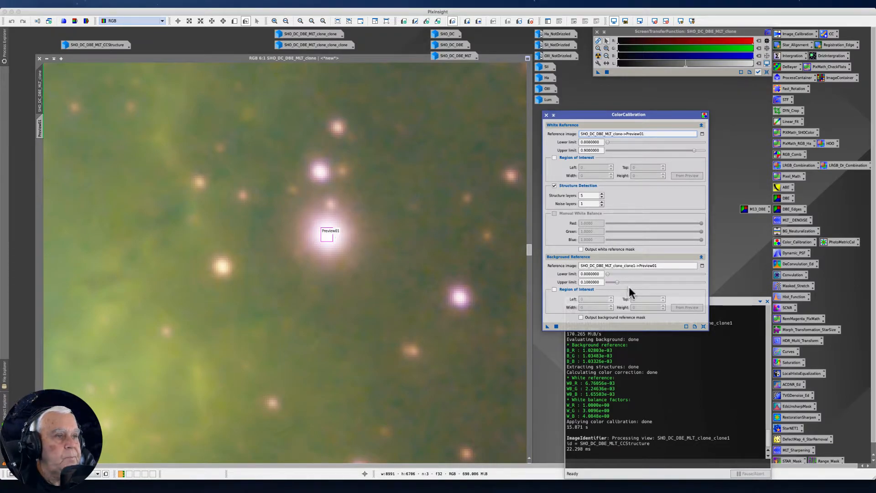
# Draw a small background preview over a dark, star-poor patch near the upper edge of the SHO_DC_DBE_MLT_clone image.
pyautogui.scroll(-5, 457, 321)
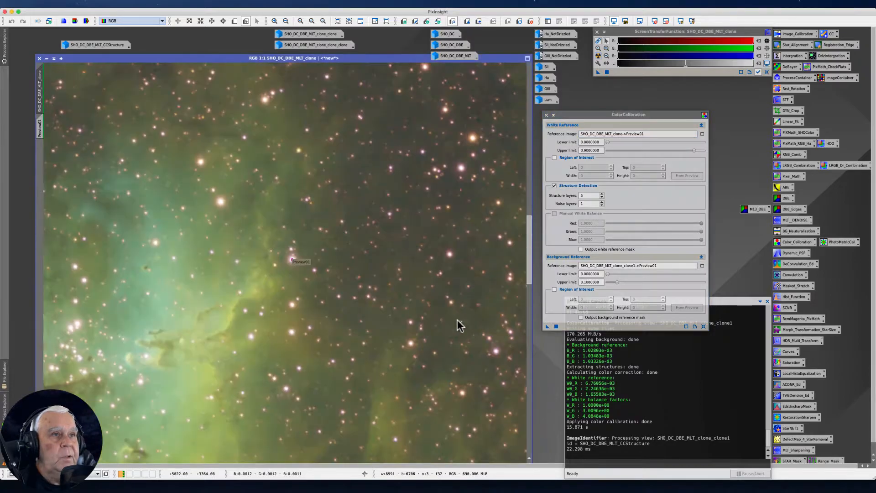
pyautogui.scroll(-6, 457, 319)
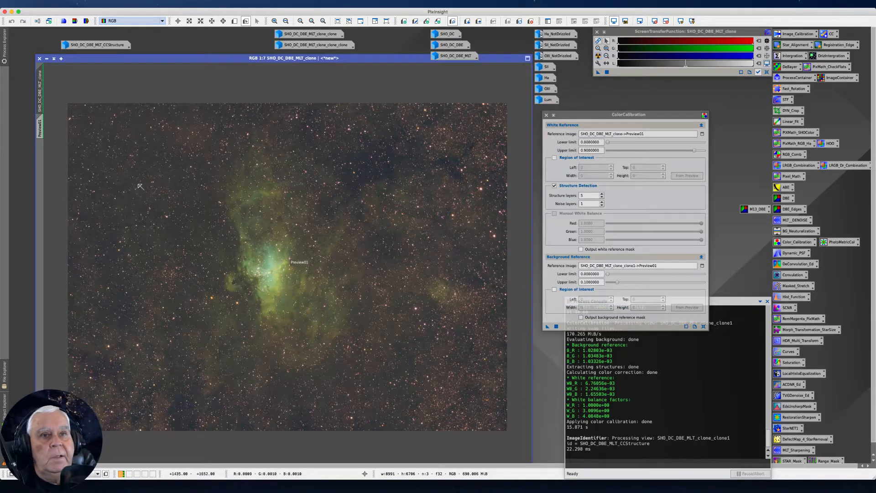
pyautogui.scroll(2, 253, 131)
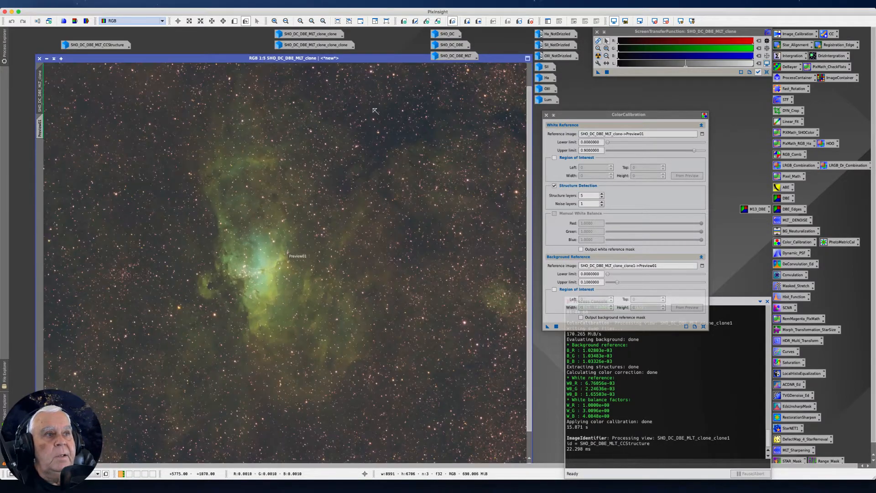
pyautogui.moveTo(528, 144); pyautogui.dragTo(520, 105)
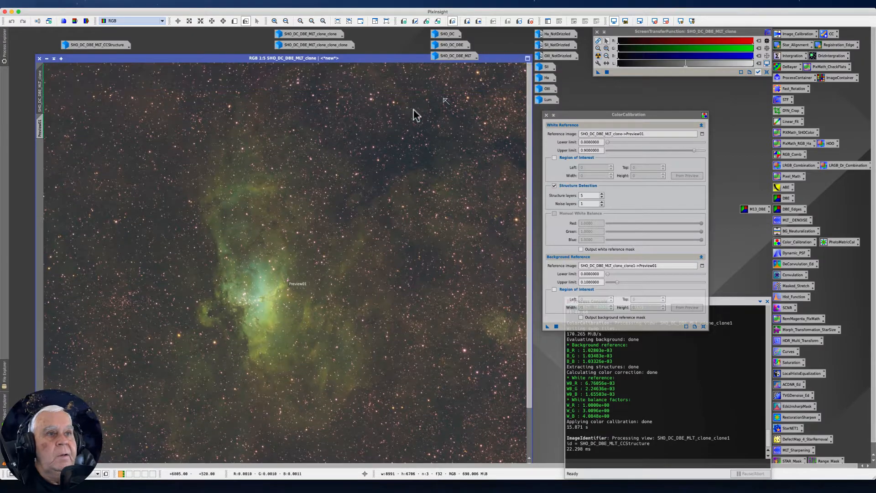
pyautogui.scroll(4, 425, 110)
pyautogui.moveTo(528, 227); pyautogui.dragTo(502, 48)
pyautogui.moveTo(528, 221); pyautogui.dragTo(512, 78)
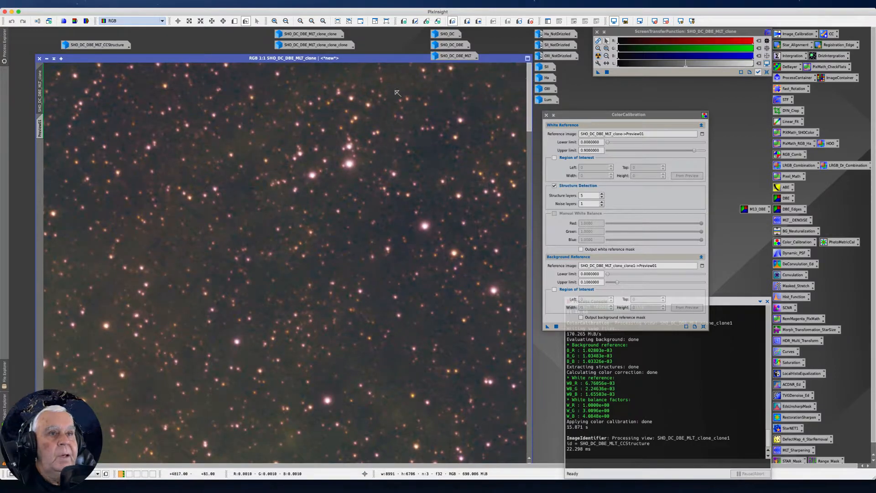
pyautogui.click(234, 21)
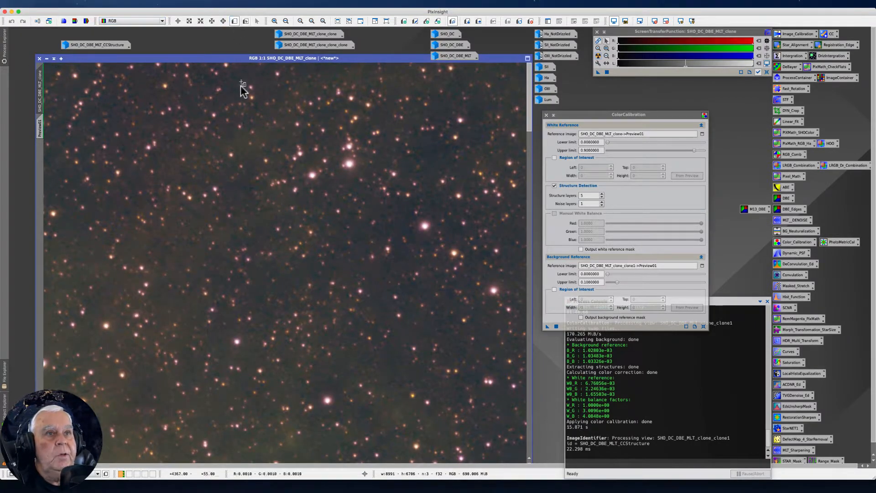
pyautogui.moveTo(235, 73); pyautogui.dragTo(266, 81)
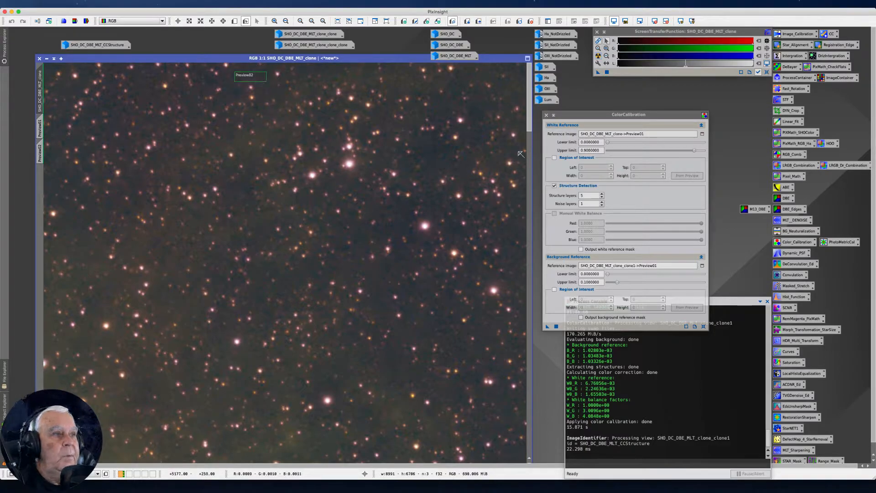
# Set the Background Reference image of ColorCalibration to SHO_DC_DBE_MLT_clone->Preview02.
pyautogui.click(702, 266)
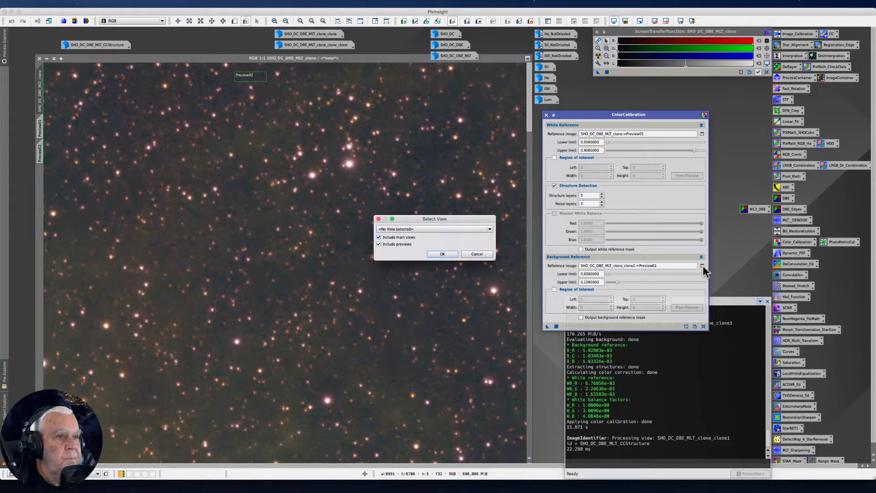
pyautogui.click(489, 229)
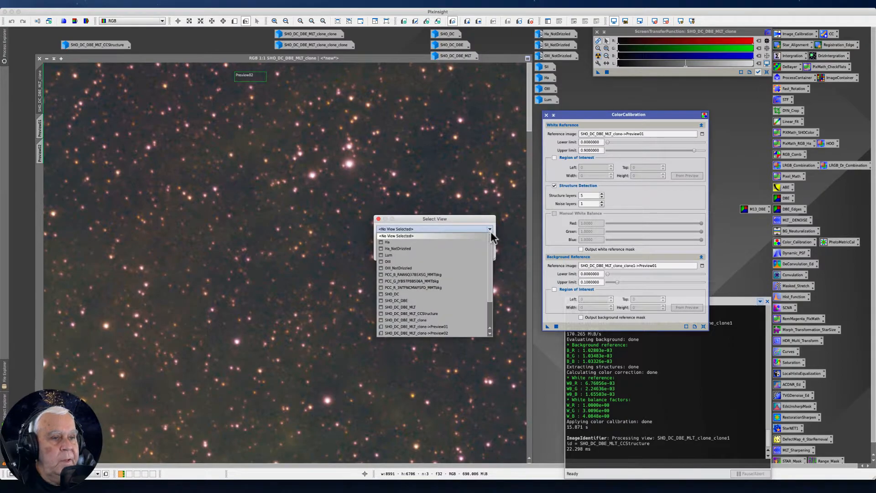
pyautogui.click(441, 333)
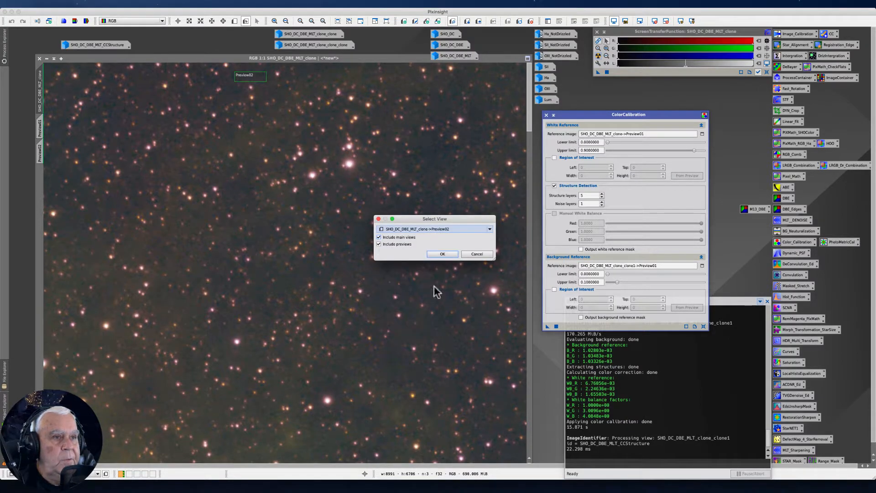
pyautogui.click(442, 254)
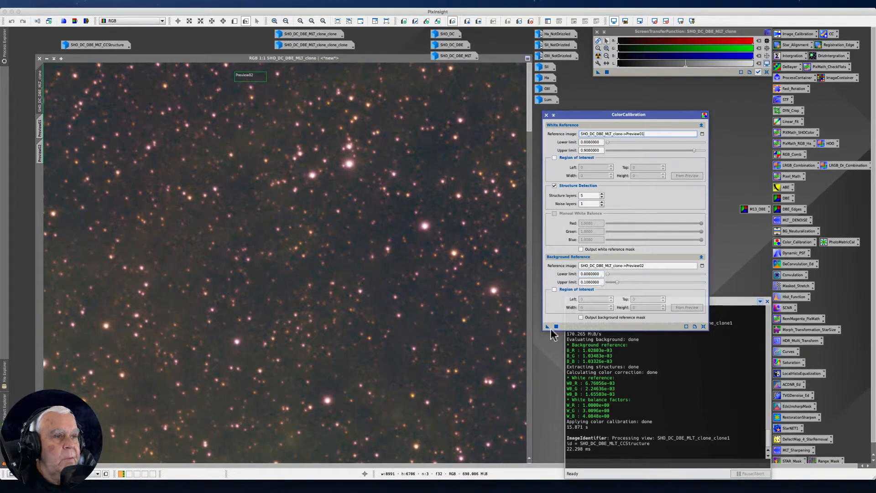
# Apply ColorCalibration to the SHO_DC_DBE_MLT_clone image, then reset its screen stretch and recompute the auto stretch.
pyautogui.moveTo(547, 327); pyautogui.dragTo(342, 324)
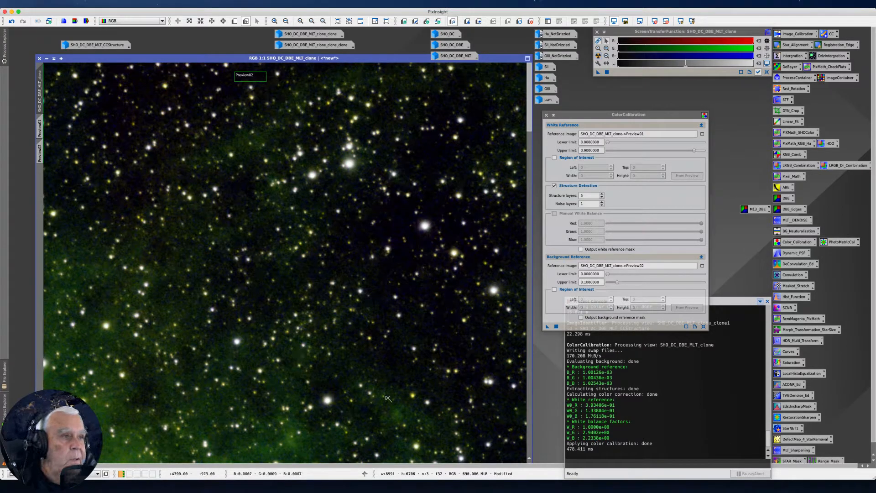
pyautogui.scroll(-6, 344, 303)
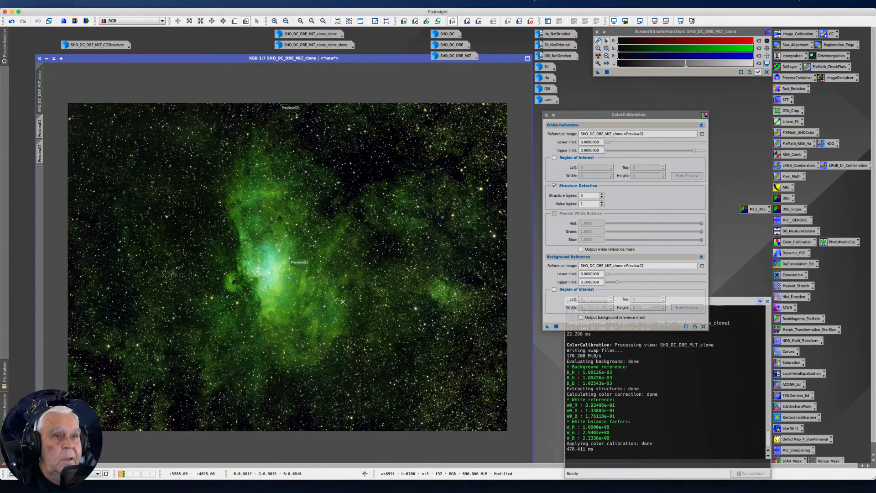
pyautogui.click(767, 72)
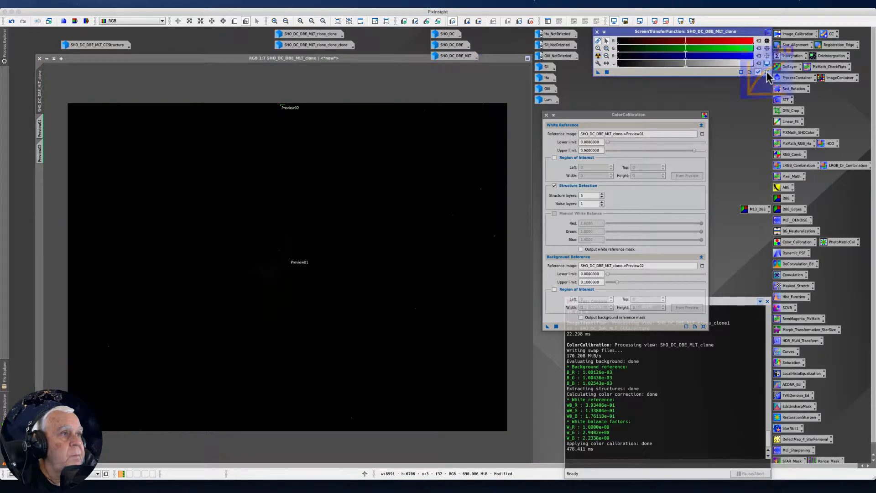
pyautogui.click(597, 56)
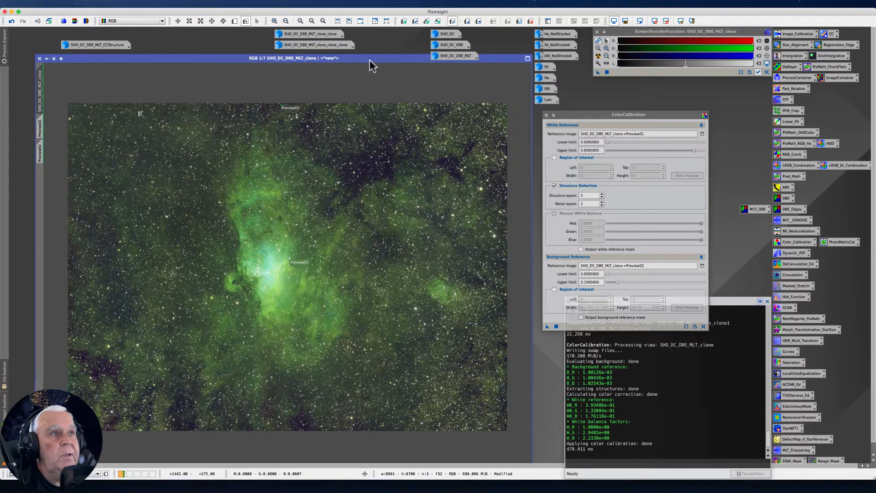
# Delete all previews from the calibrated image and change its identifier to SHO_DC_DBE_MLT_ColCal.
pyautogui.click(123, 3)
pyautogui.click(134, 105)
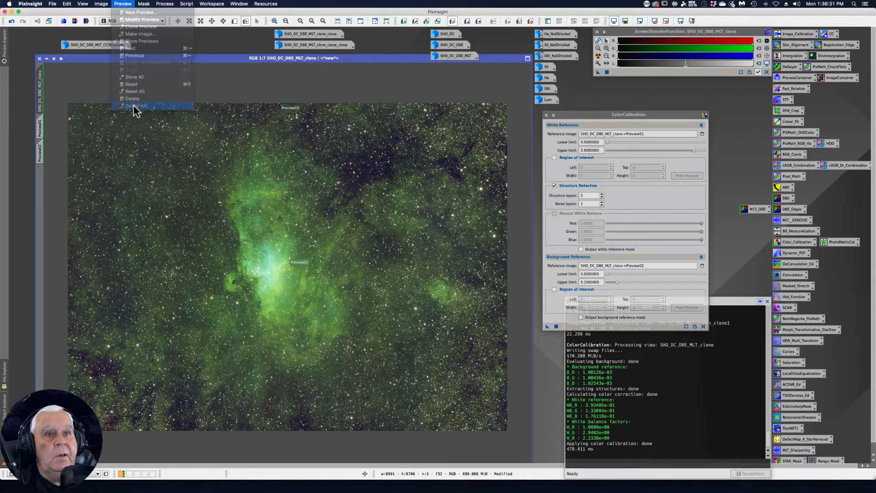
pyautogui.rightClick(39, 98)
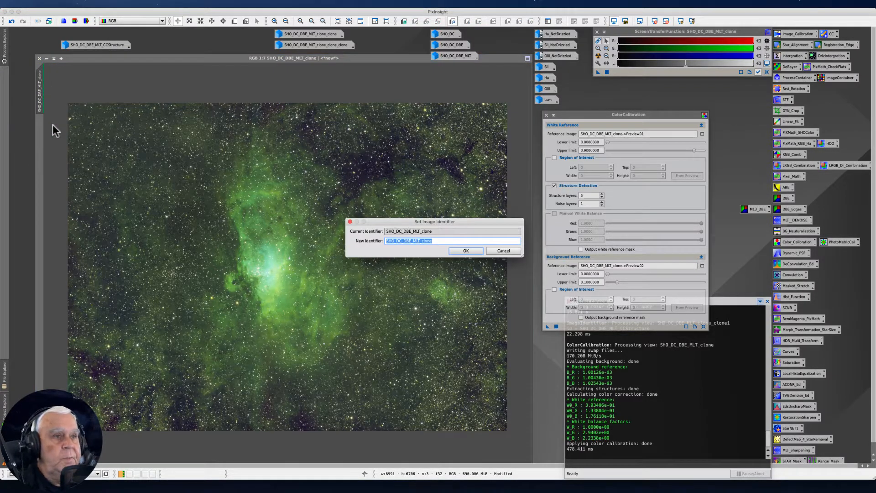
pyautogui.press('Right')
pyautogui.press('BackSpace')
pyautogui.press('BackSpace')
pyautogui.press('BackSpace')
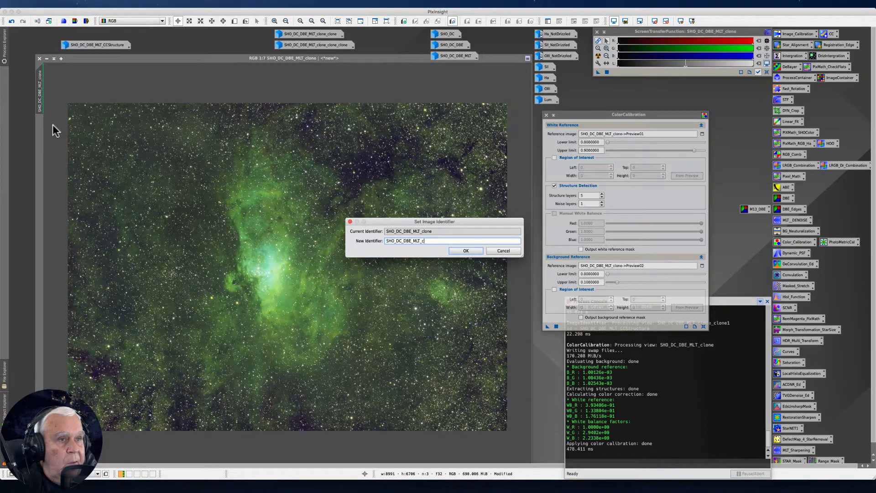
pyautogui.write('olCal')
pyautogui.press('Return')
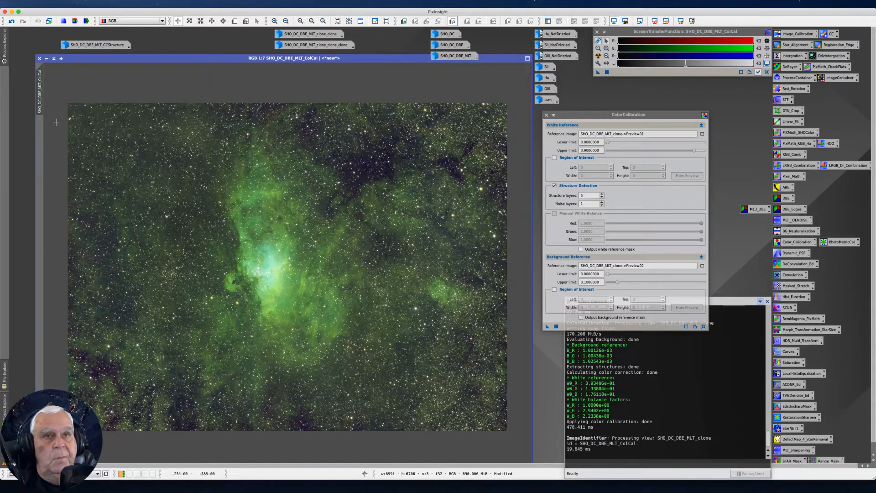
# Iconize SHO_DC_DBE_MLT_ColCal and place its icon directly beneath the SHO_DC_DBE_MLT_CCStructure icon.
pyautogui.click(46, 58)
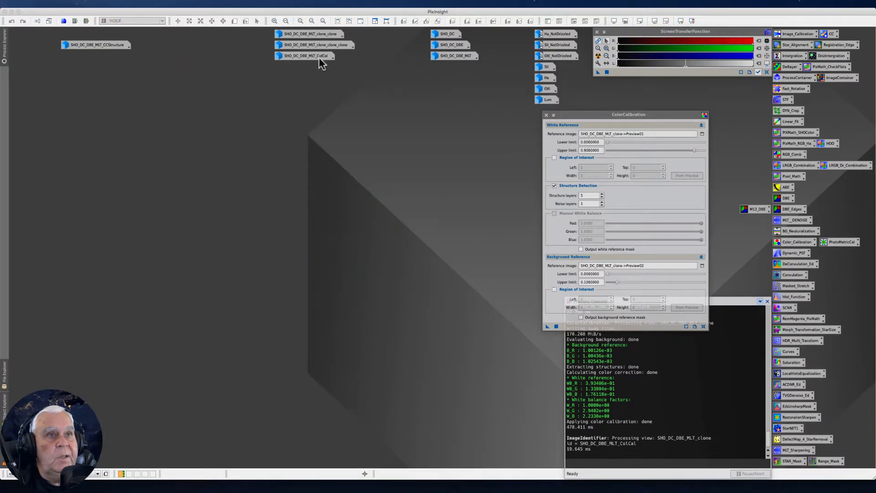
pyautogui.moveTo(307, 58); pyautogui.dragTo(96, 61)
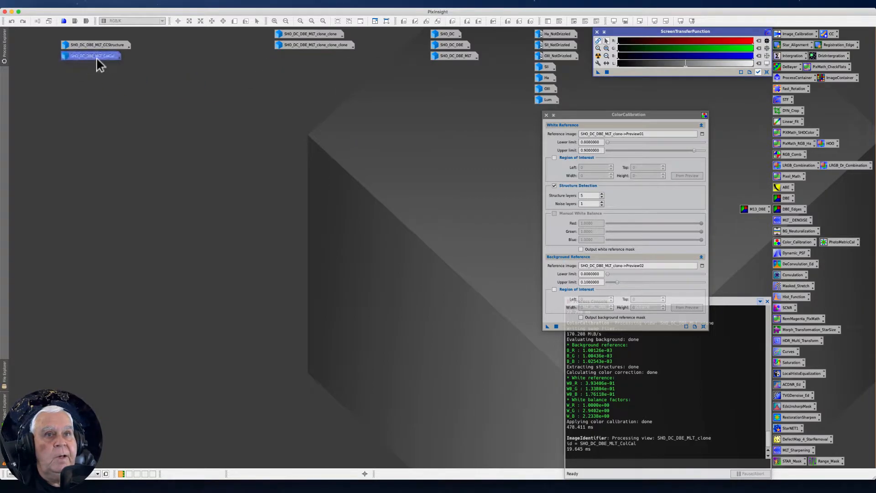
# Open the iconized SHO_DC_DBE_MLT_clone_clone_clone image and position its window in the free workspace beside ColorCalibration.
pyautogui.doubleClick(290, 48)
pyautogui.moveTo(131, 83); pyautogui.dragTo(186, 102)
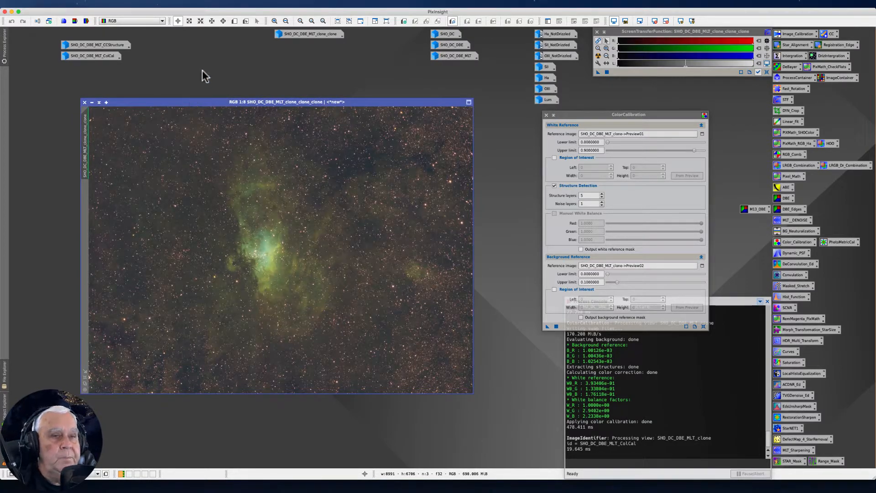
pyautogui.moveTo(179, 103); pyautogui.dragTo(164, 99)
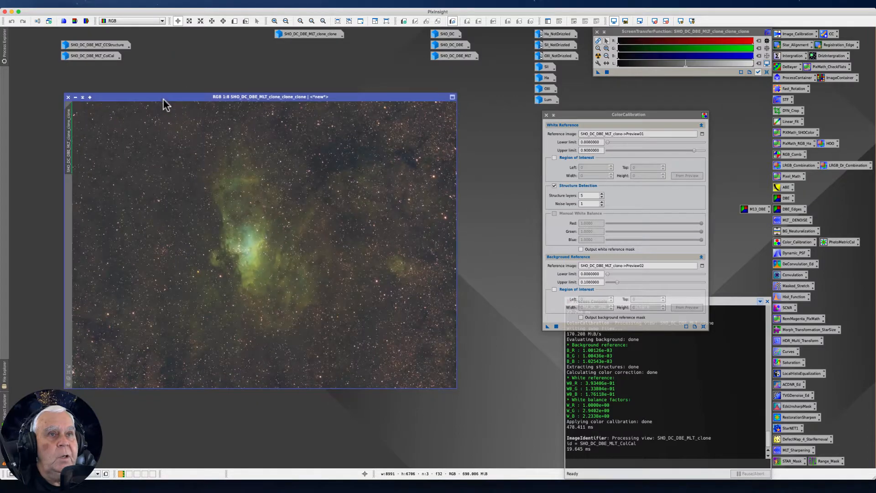
# Look through the Utilities scripts, examine the script repository instructions and script list on skypixels.at in the browser, and return to PixInsight.
pyautogui.click(189, 4)
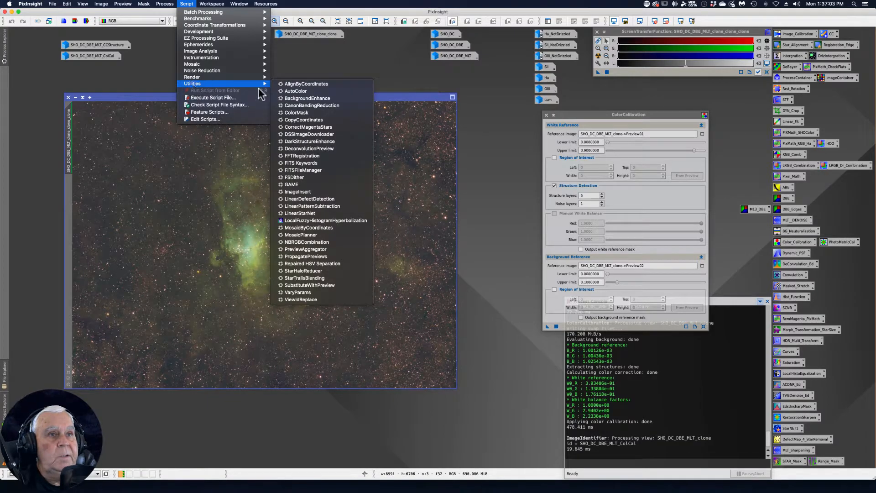
pyautogui.moveTo(249, 85)
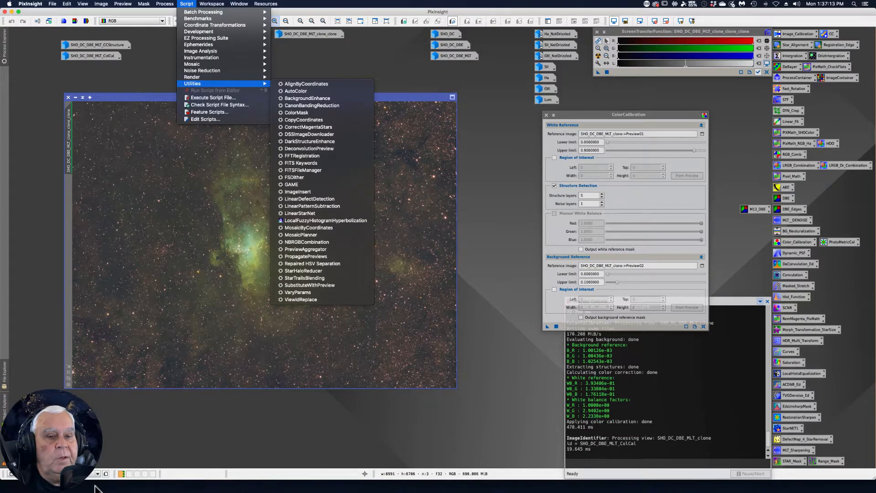
pyautogui.click(117, 477)
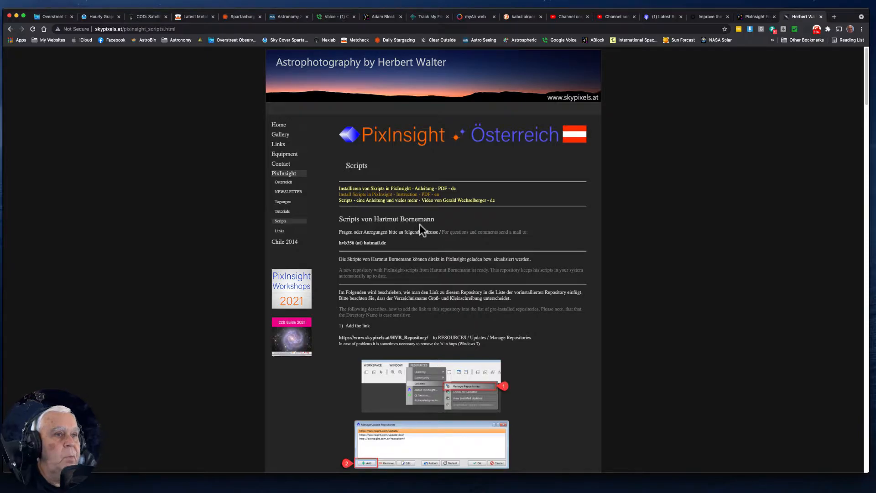
pyautogui.scroll(-15, 379, 258)
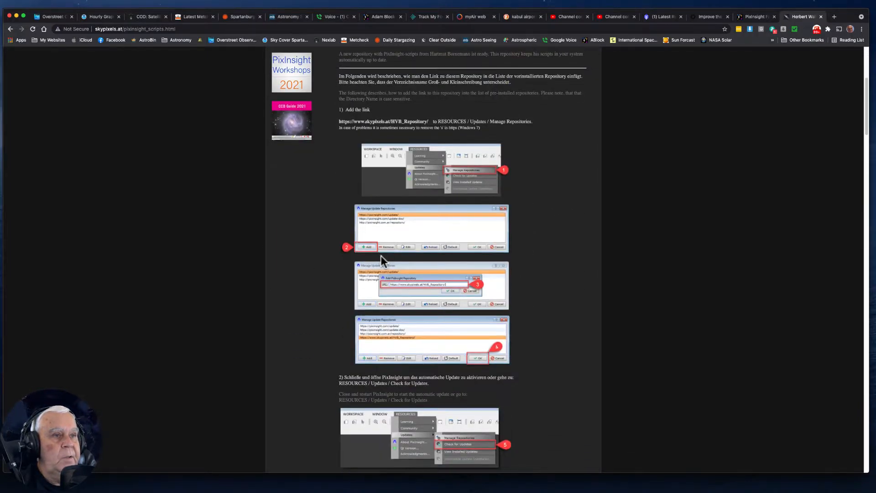
pyautogui.scroll(-3, 383, 253)
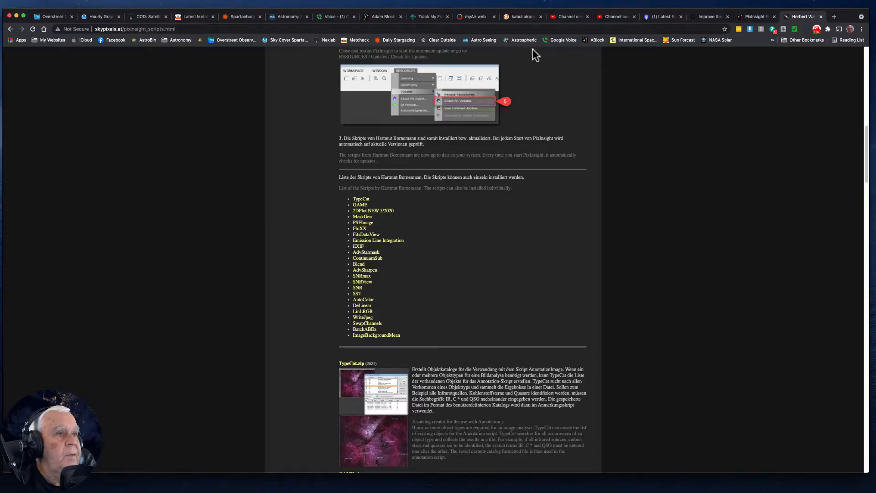
pyautogui.scroll(10, 354, 111)
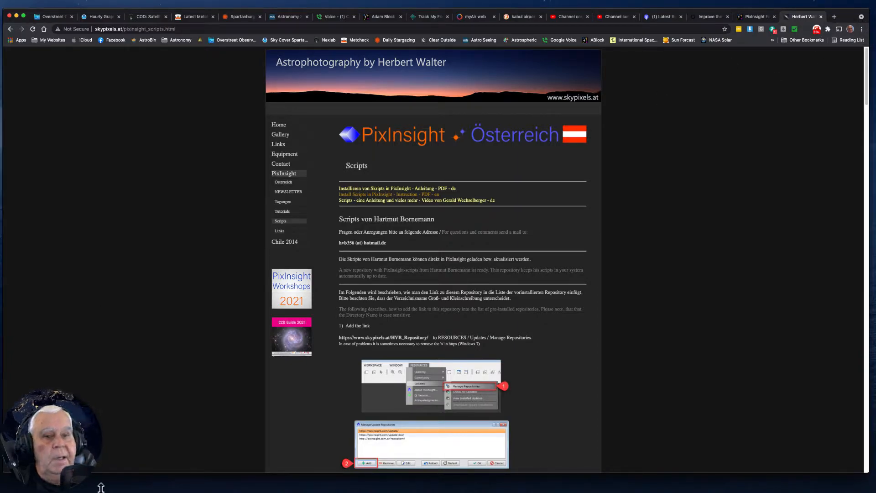
pyautogui.click(208, 483)
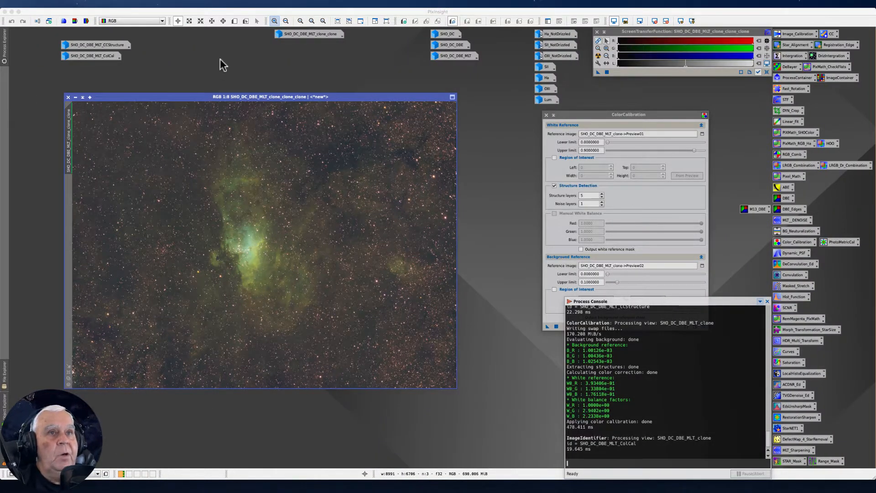
# Run the AutoColor utility script on the SHO_DC_DBE_MLT_clone_clone_clone image.
pyautogui.click(186, 4)
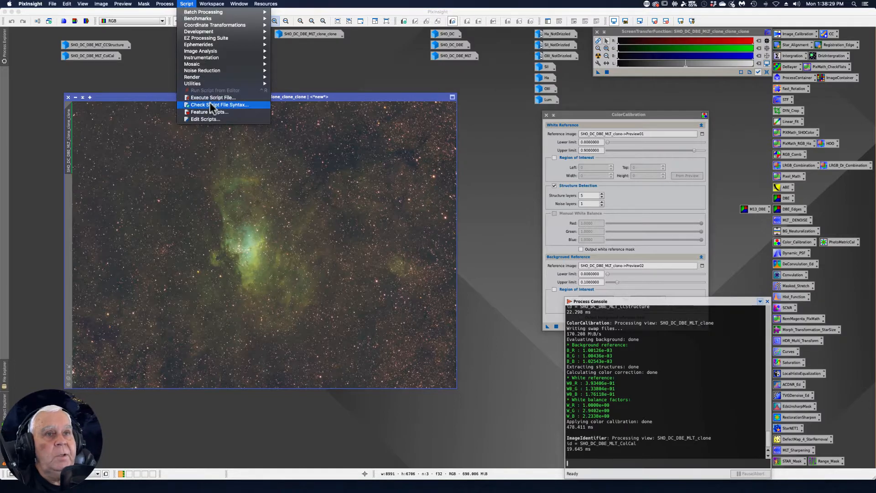
pyautogui.moveTo(202, 82)
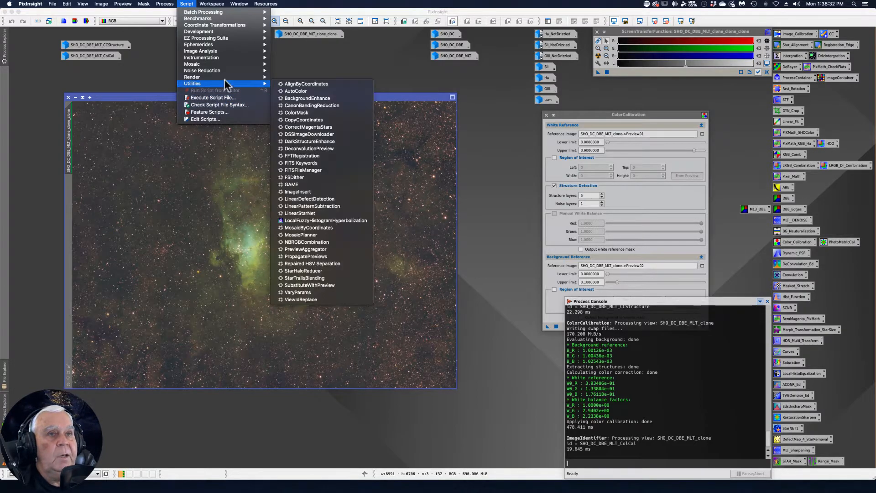
pyautogui.click(294, 90)
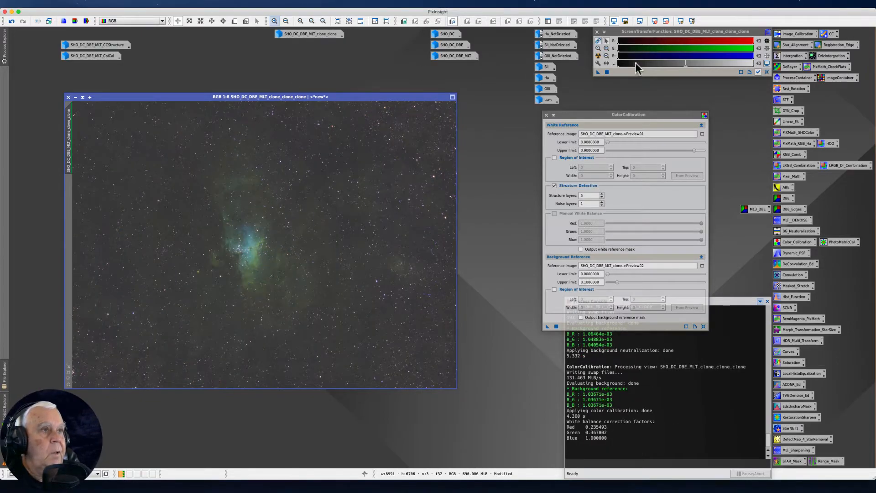
# Reset the screen transfer function and apply a fresh auto stretch to the AutoColor-processed image.
pyautogui.moveTo(347, 95); pyautogui.dragTo(362, 75)
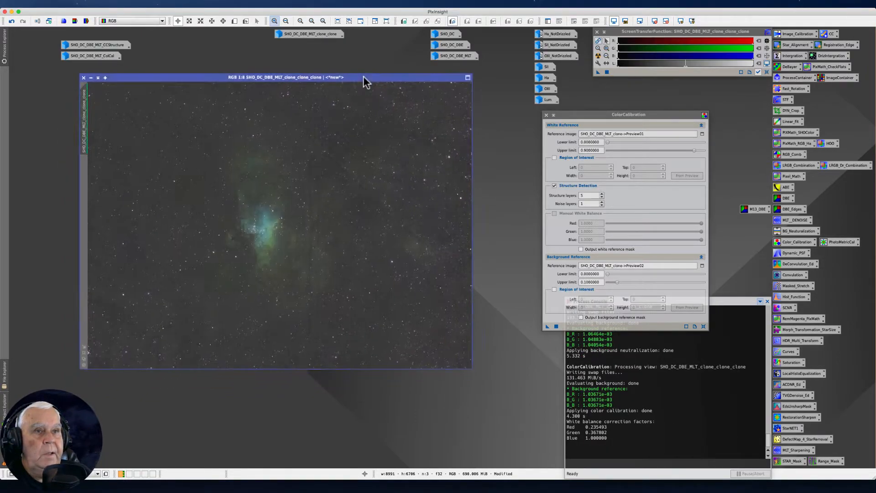
pyautogui.click(766, 72)
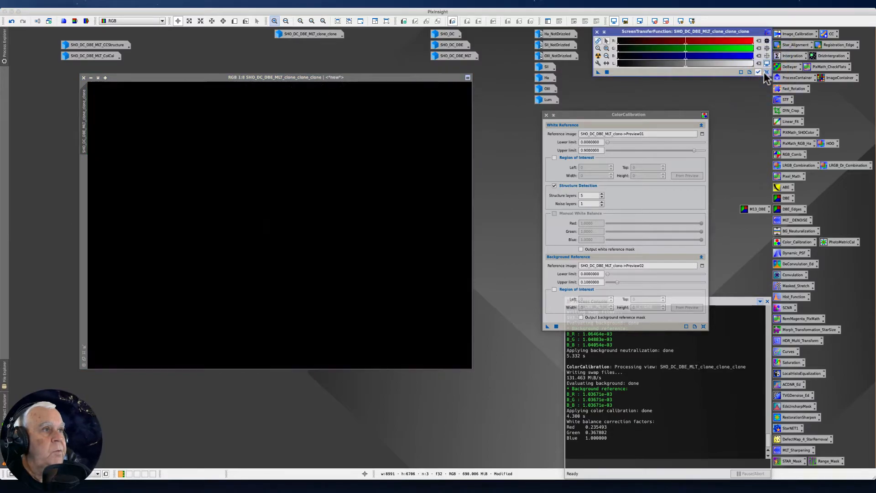
pyautogui.click(599, 56)
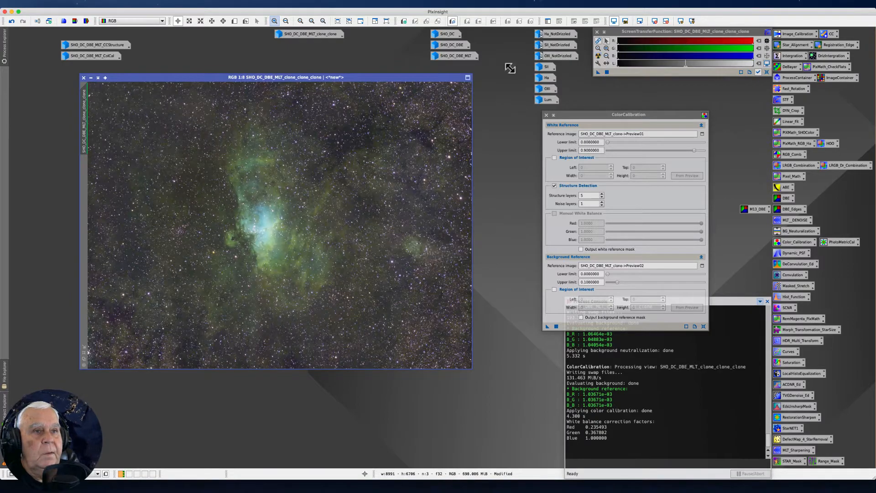
pyautogui.moveTo(158, 77); pyautogui.dragTo(156, 88)
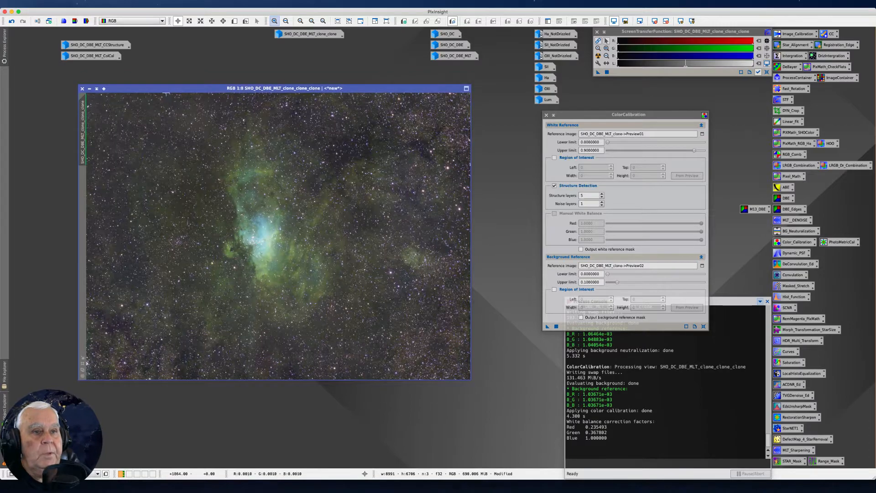
# Change the image's identifier to SHO_DC_DBE_MLT_clone_clone_AutoColor and place its iconized image directly beneath the SHO_DC_DBE_MLT_ColCal icon.
pyautogui.rightClick(83, 118)
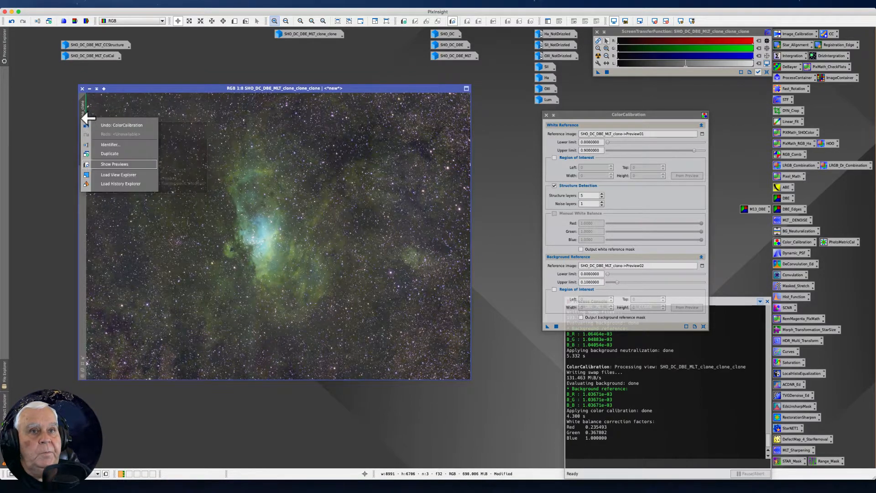
pyautogui.click(102, 144)
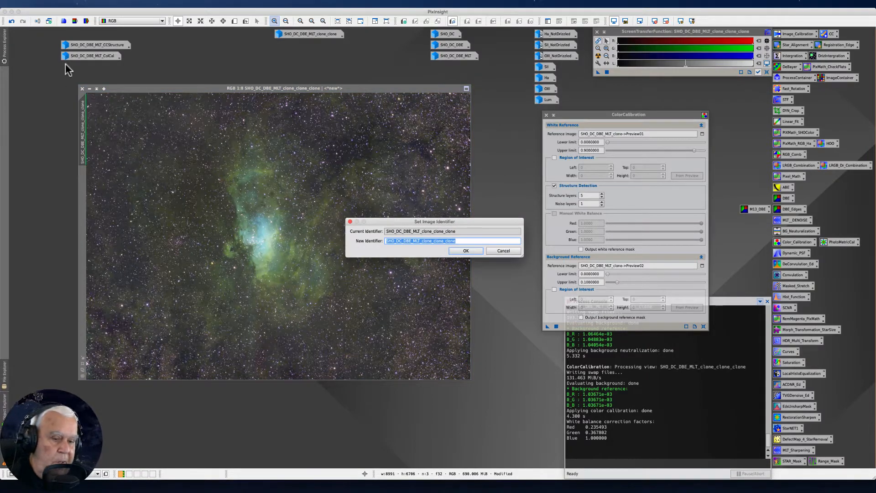
pyautogui.press('Right')
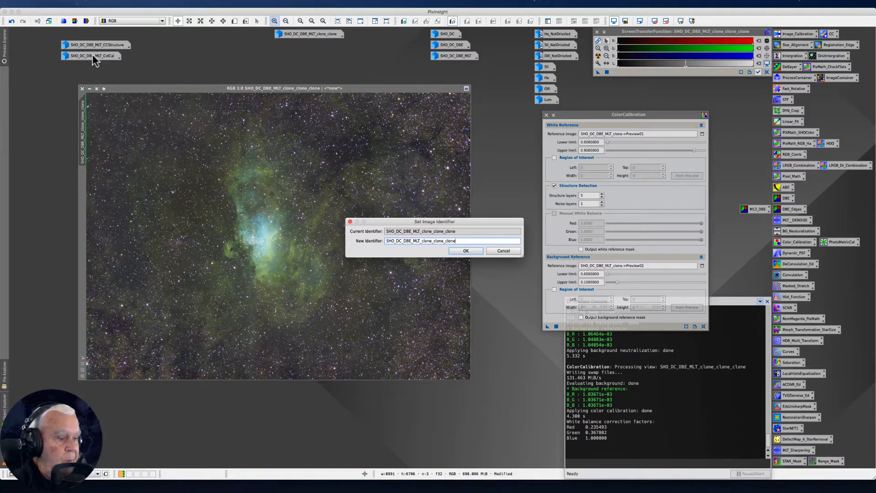
pyautogui.write('Aut')
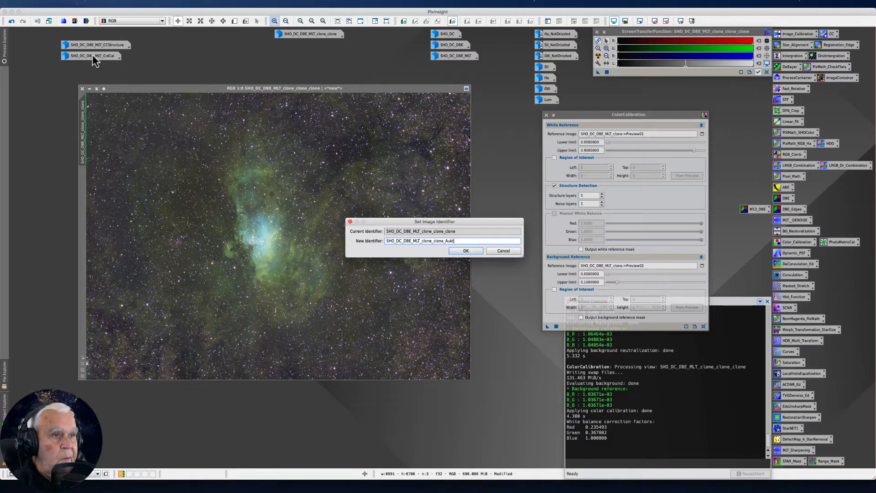
pyautogui.write('oCo')
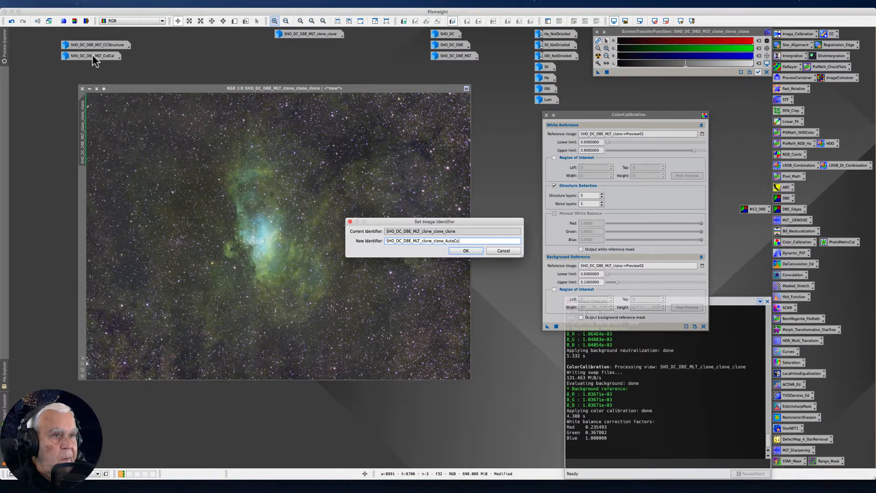
pyautogui.write('lor')
pyautogui.press('Return')
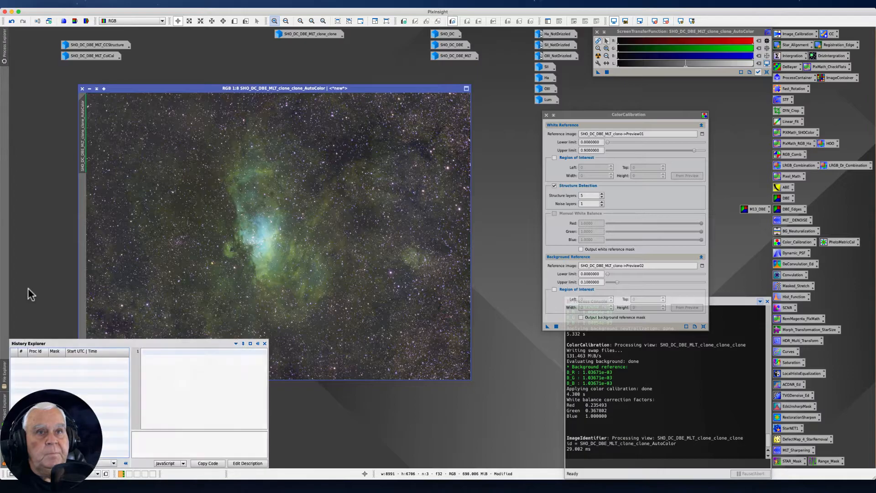
pyautogui.click(90, 88)
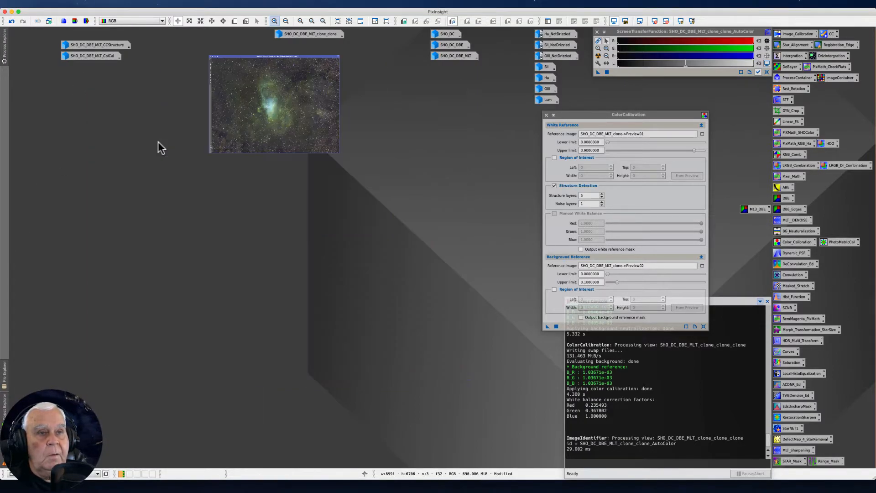
pyautogui.moveTo(287, 45); pyautogui.dragTo(82, 70)
# Open the iconized SHO_DC_DBE_MLT_clone_clone image, position its window in the free workspace and enlarge the window.
pyautogui.doubleClick(293, 35)
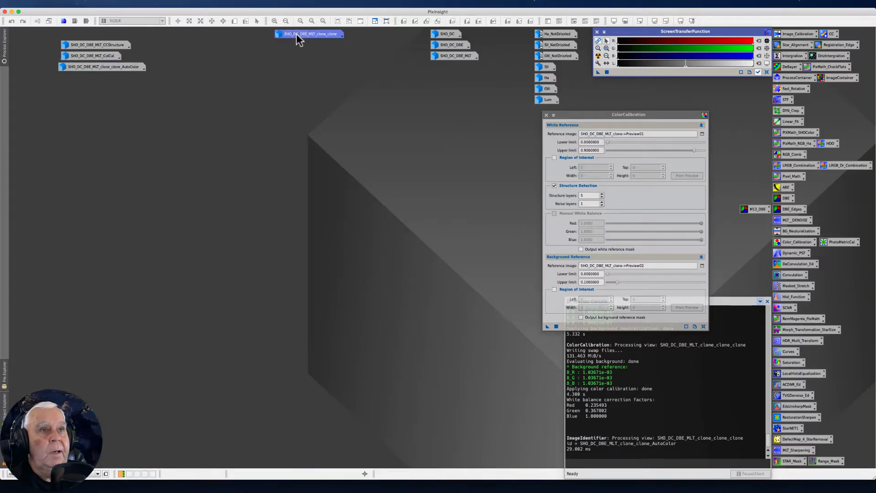
pyautogui.moveTo(165, 37); pyautogui.dragTo(178, 89)
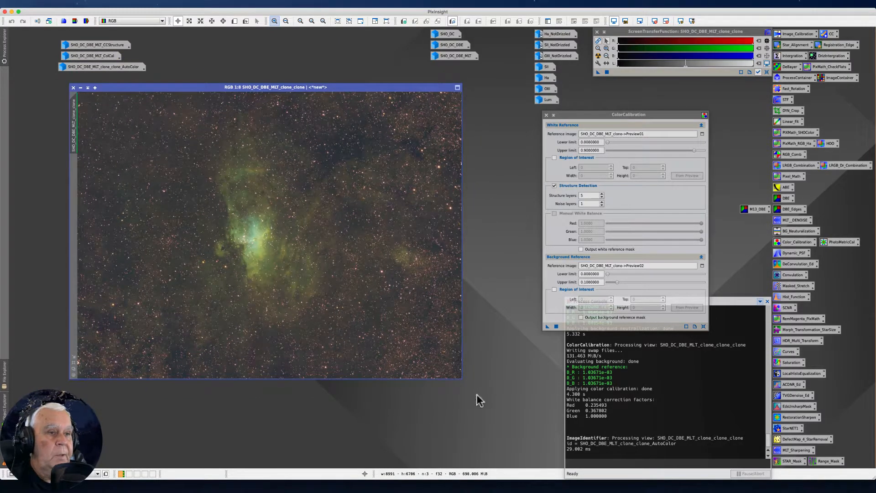
pyautogui.moveTo(462, 382); pyautogui.dragTo(522, 433)
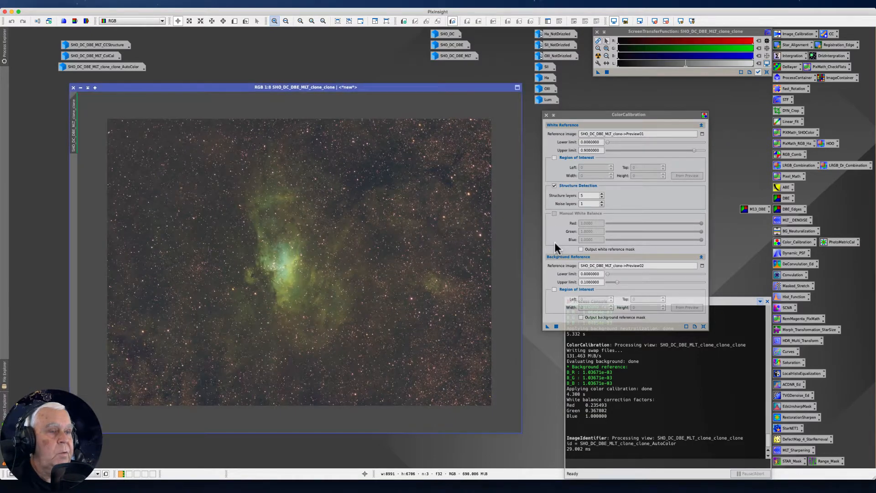
# Close ColorCalibration and open the saved PhotometricColorCalibration process, placing its window over the edge of the image.
pyautogui.click(546, 115)
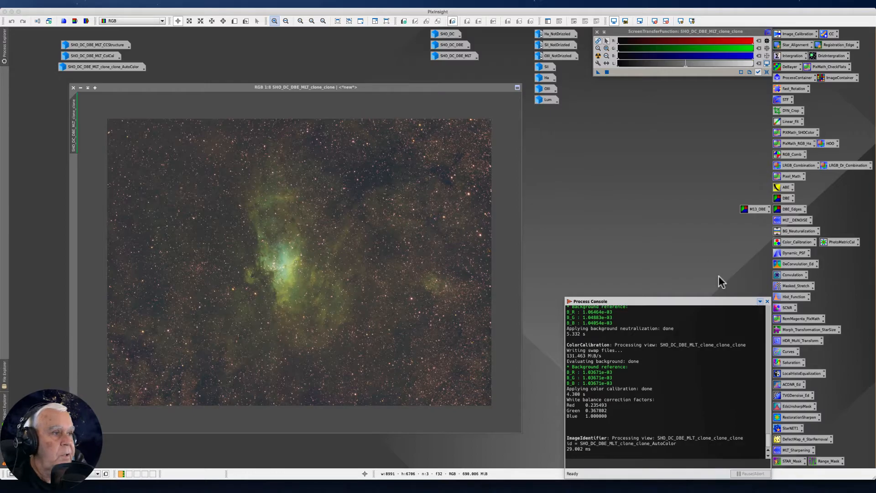
pyautogui.doubleClick(836, 243)
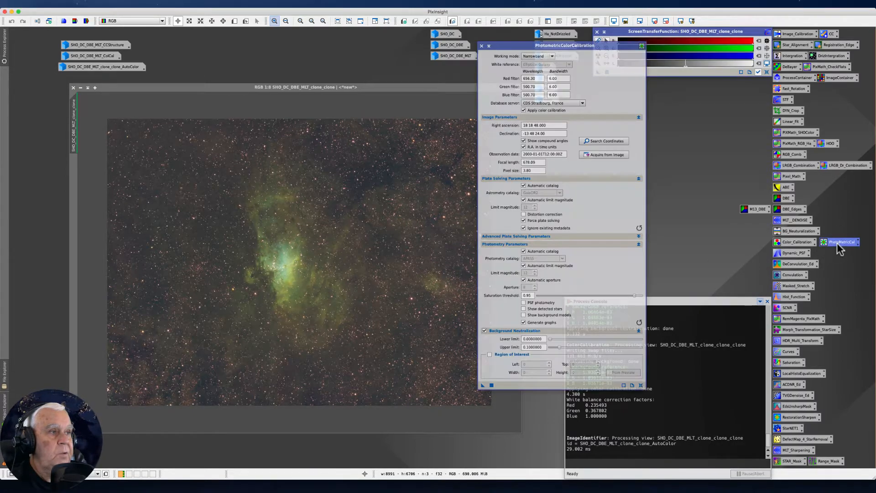
pyautogui.moveTo(524, 45); pyautogui.dragTo(461, 106)
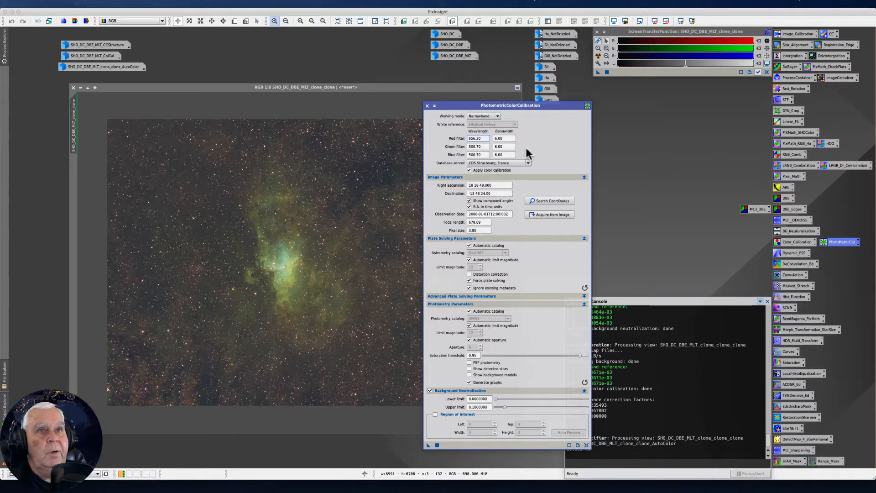
pyautogui.click(165, 5)
pyautogui.moveTo(169, 13)
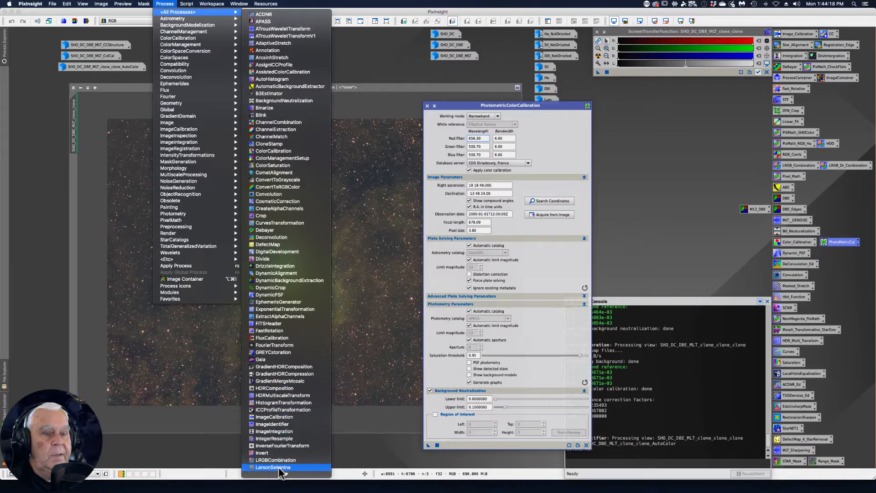
pyautogui.moveTo(271, 476)
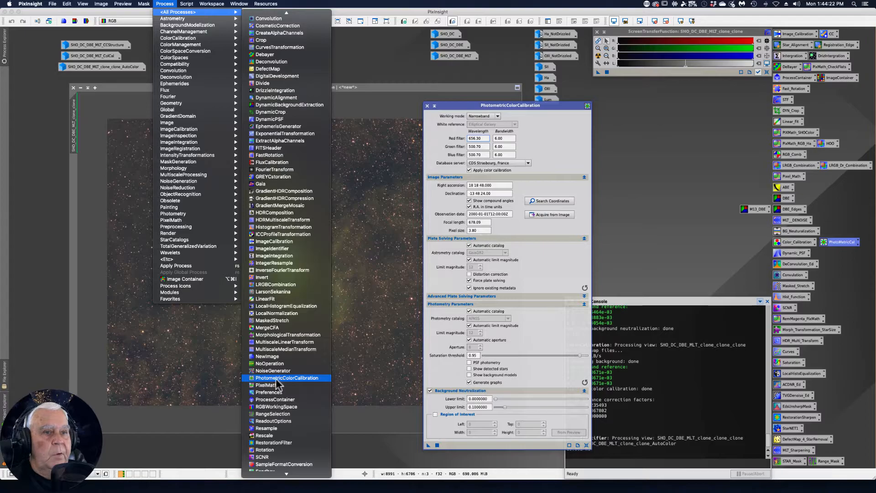
pyautogui.click(645, 238)
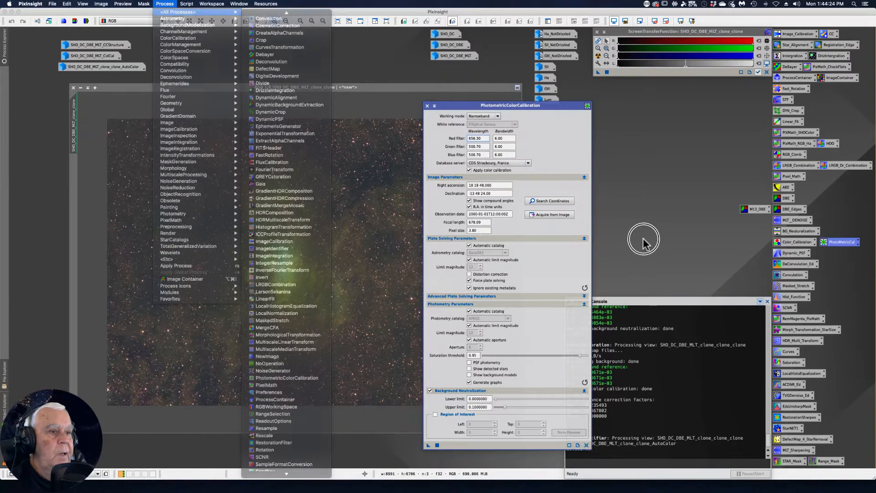
# Examine the manual astrometry and photometry catalog settings in PhotometricColorCalibration, restoring automatic catalog selection for both.
pyautogui.moveTo(451, 103); pyautogui.dragTo(400, 79)
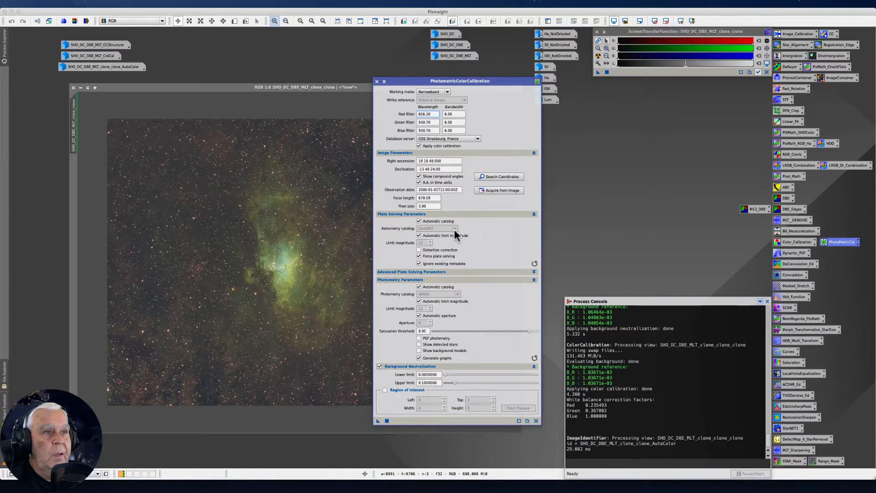
pyautogui.click(418, 221)
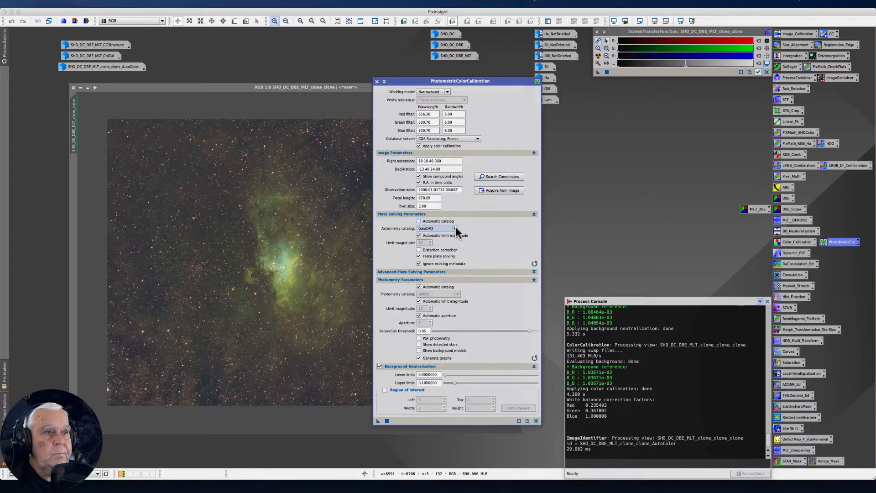
pyautogui.click(454, 228)
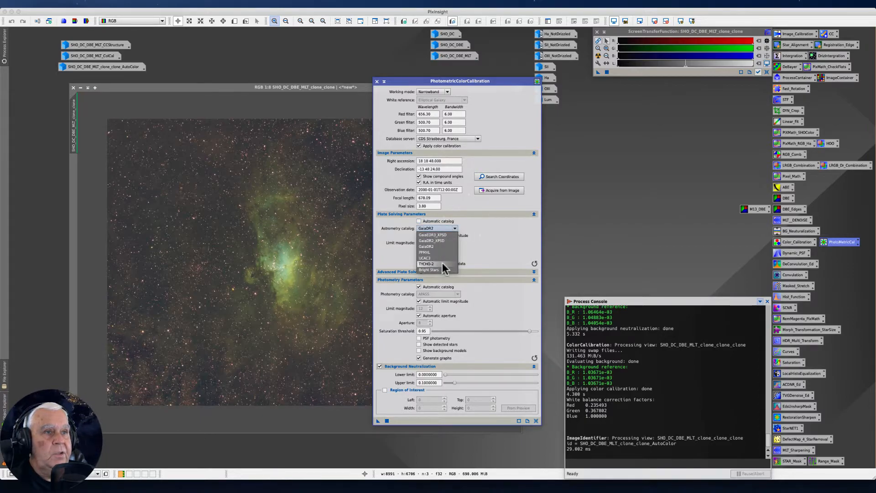
pyautogui.click(419, 222)
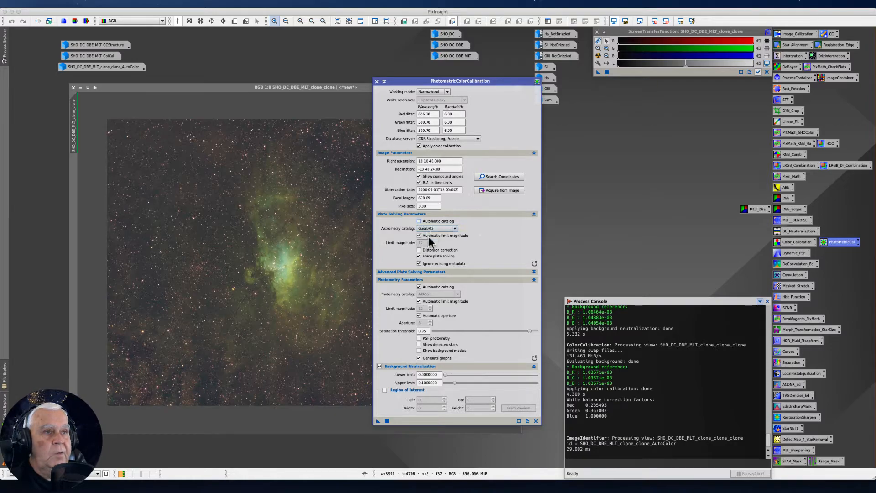
pyautogui.click(418, 221)
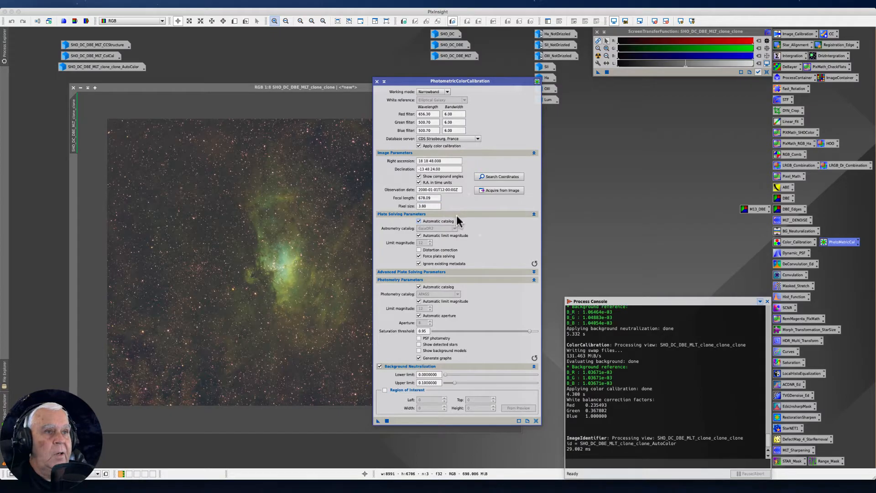
pyautogui.click(418, 286)
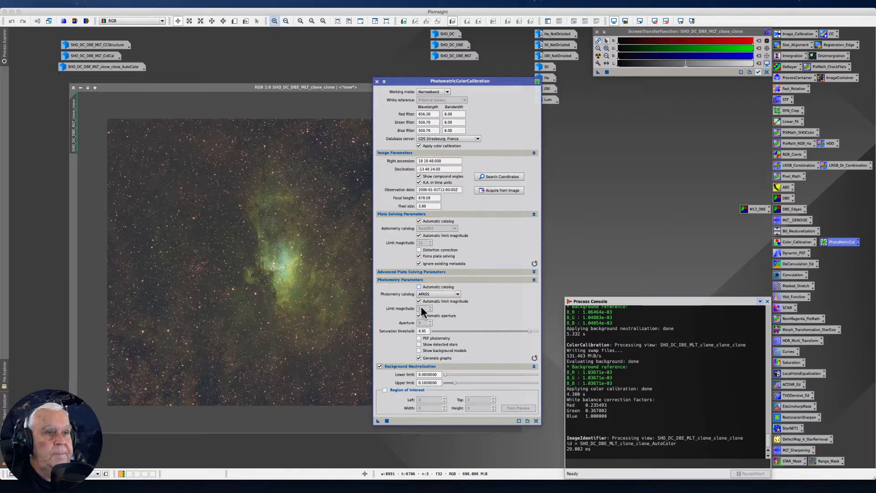
pyautogui.click(419, 287)
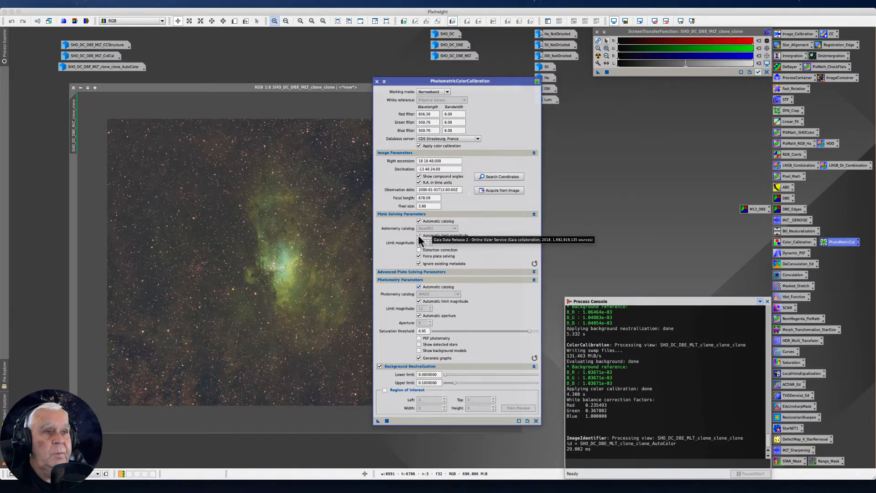
# Load the M16 coordinates into PhotometricColorCalibration through the online coordinate search, and try acquiring the parameters from the active image.
pyautogui.moveTo(397, 84); pyautogui.dragTo(462, 92)
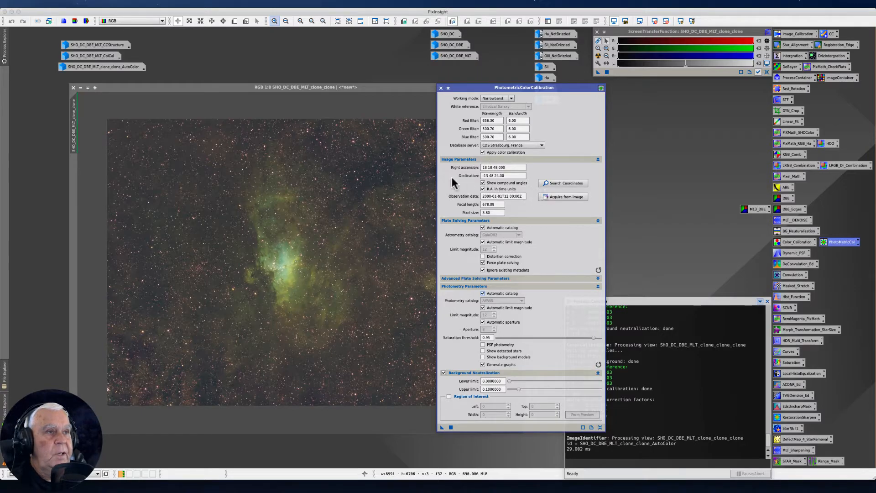
pyautogui.click(552, 182)
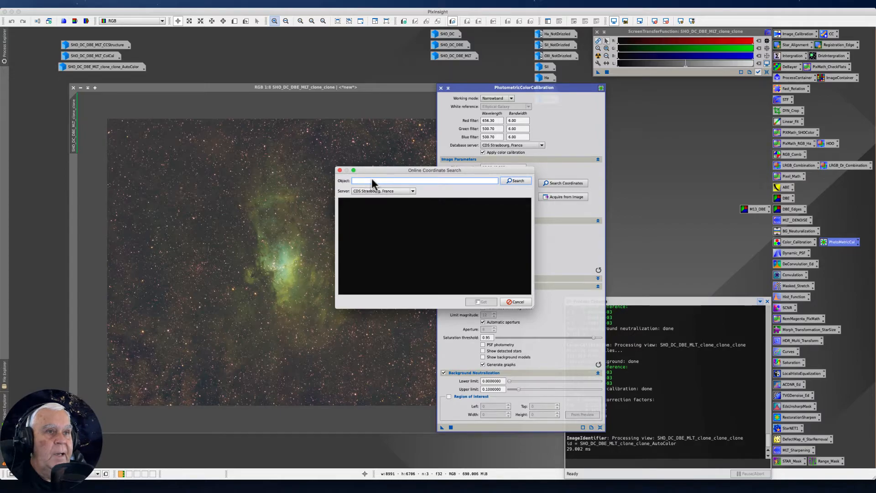
pyautogui.write('M')
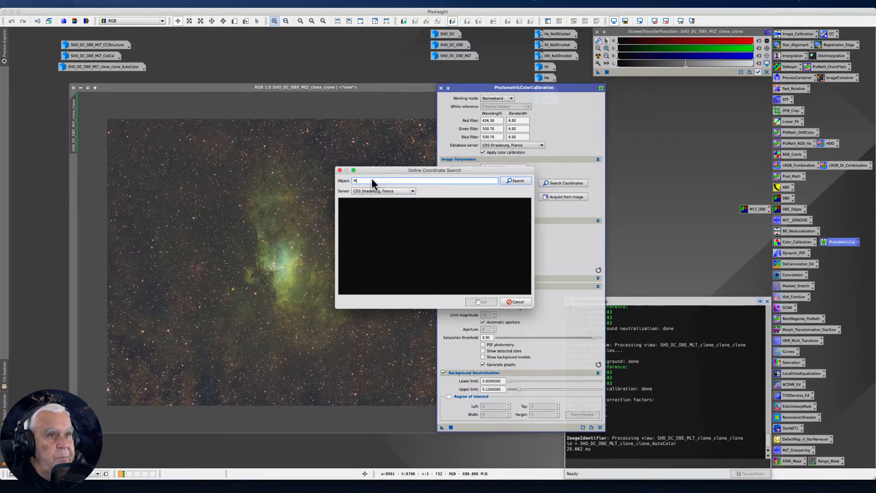
pyautogui.write('16')
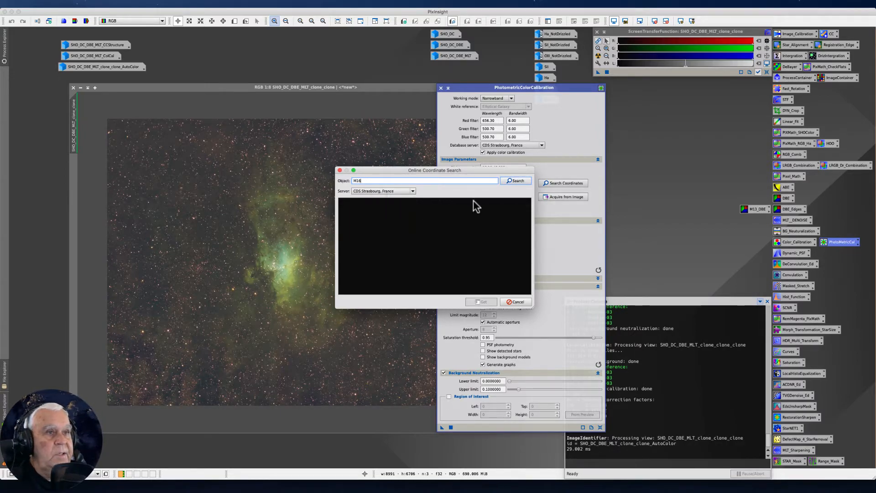
pyautogui.click(514, 180)
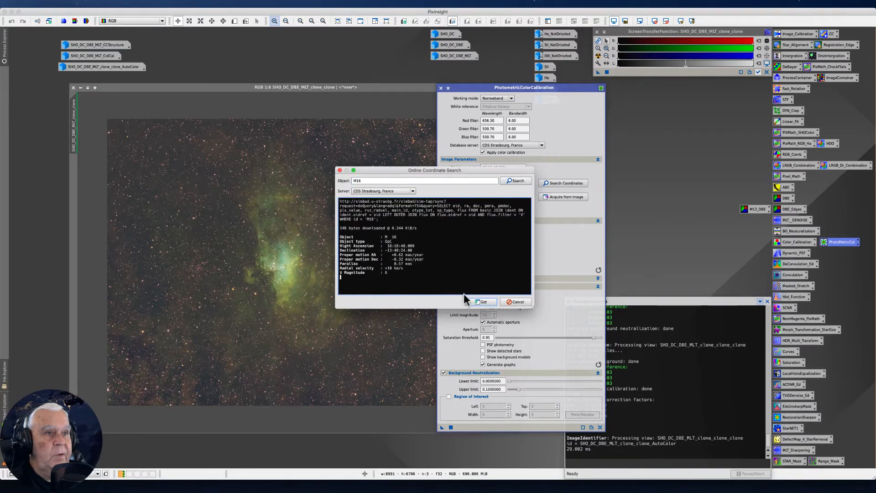
pyautogui.click(480, 302)
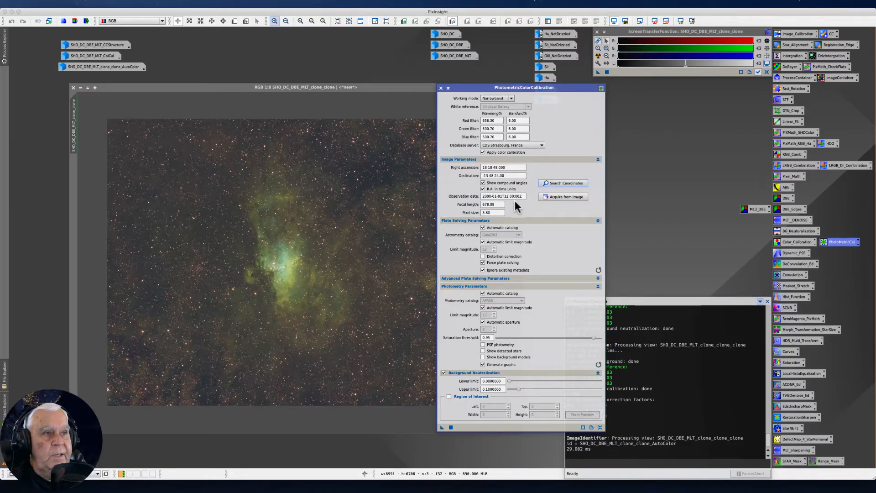
pyautogui.click(552, 198)
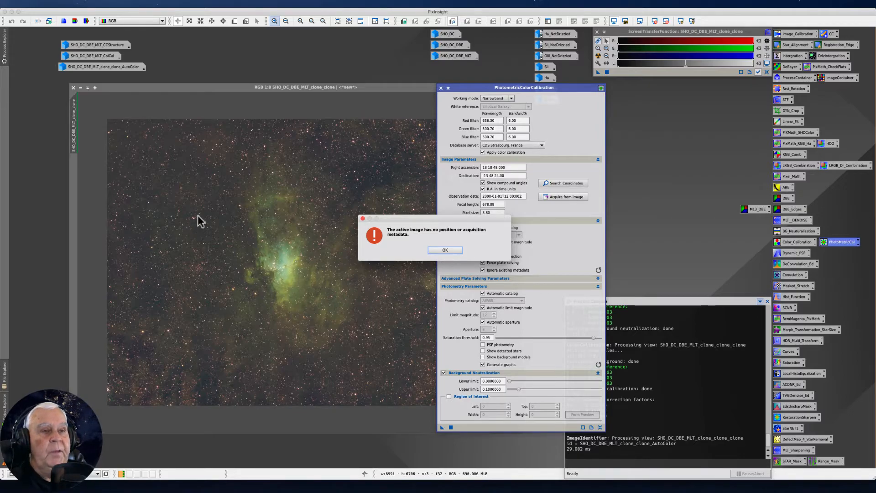
pyautogui.click(445, 251)
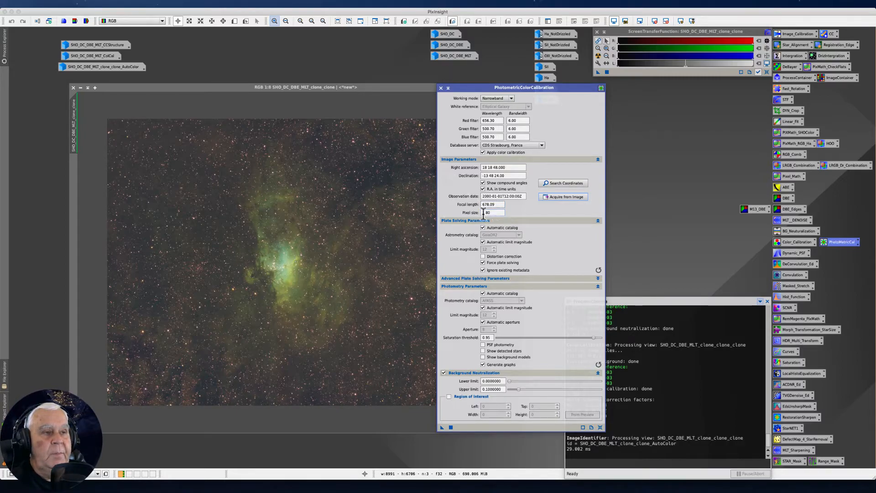
# Enable distortion correction, expand the advanced plate solving parameters and apply PhotometricColorCalibration to the SHO_DC_DBE_MLT_clone_clone image.
pyautogui.moveTo(479, 216)
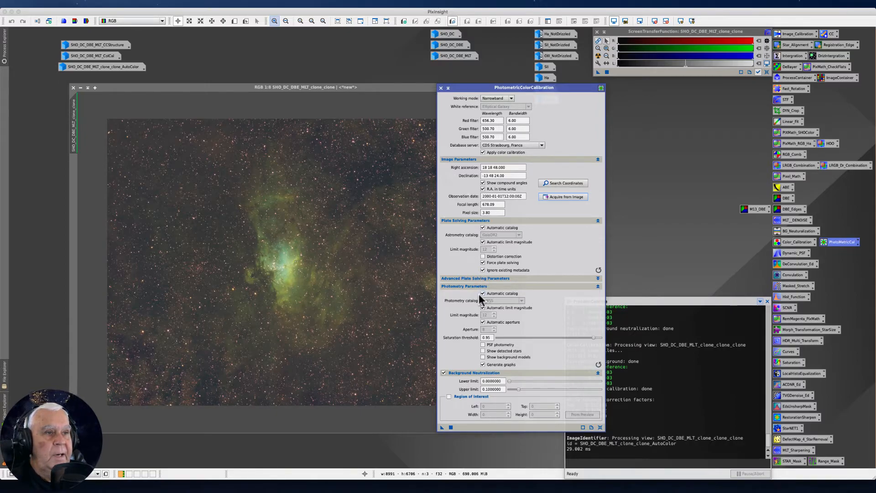
pyautogui.click(482, 256)
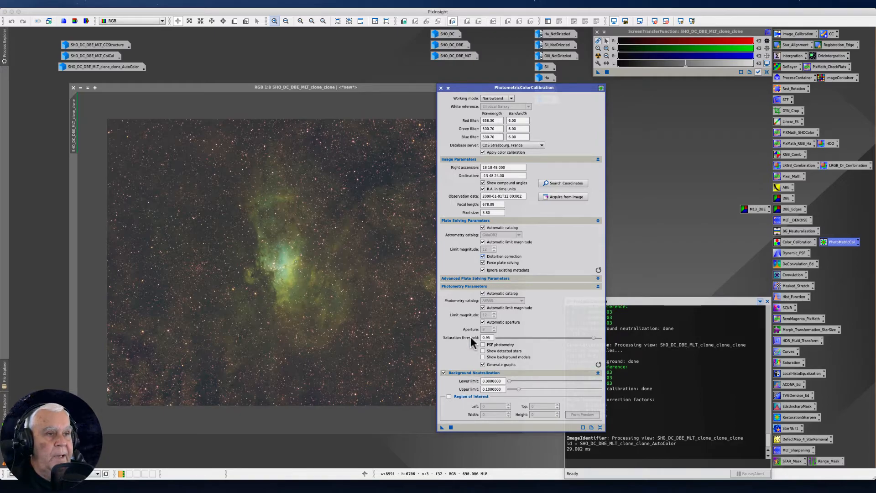
pyautogui.click(597, 278)
pyautogui.moveTo(464, 86); pyautogui.dragTo(413, 14)
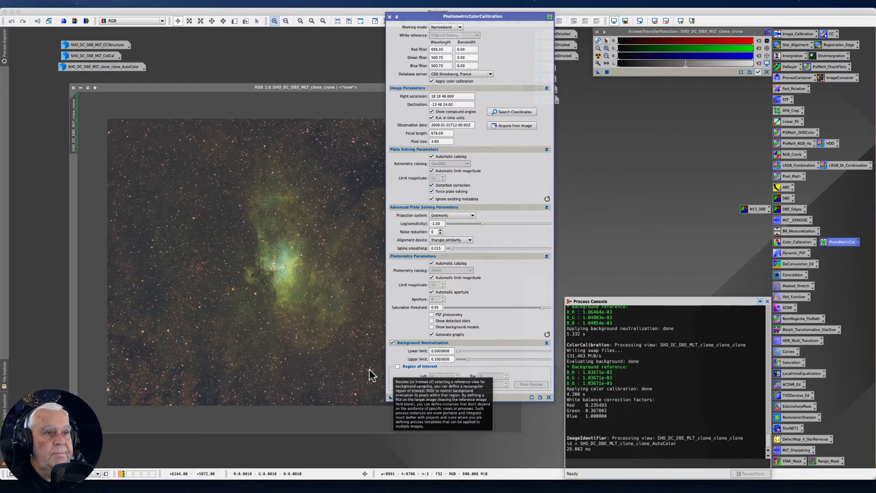
pyautogui.moveTo(389, 396); pyautogui.dragTo(190, 251)
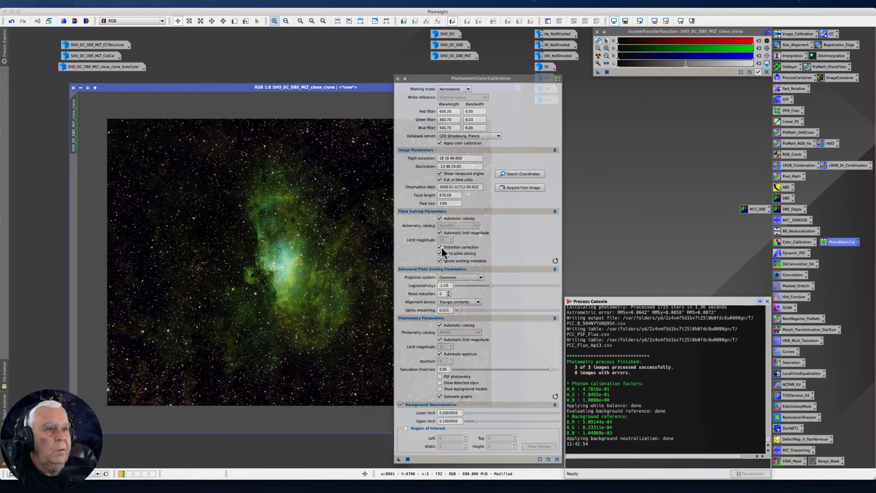
# Uncover the calibrated image, reset its screen stretch and apply a new automatic stretch.
pyautogui.moveTo(420, 81); pyautogui.dragTo(527, 71)
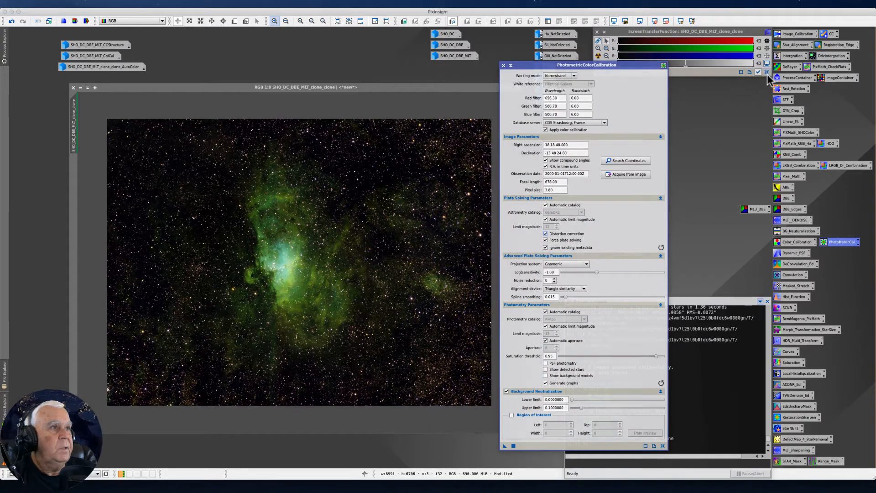
pyautogui.click(766, 72)
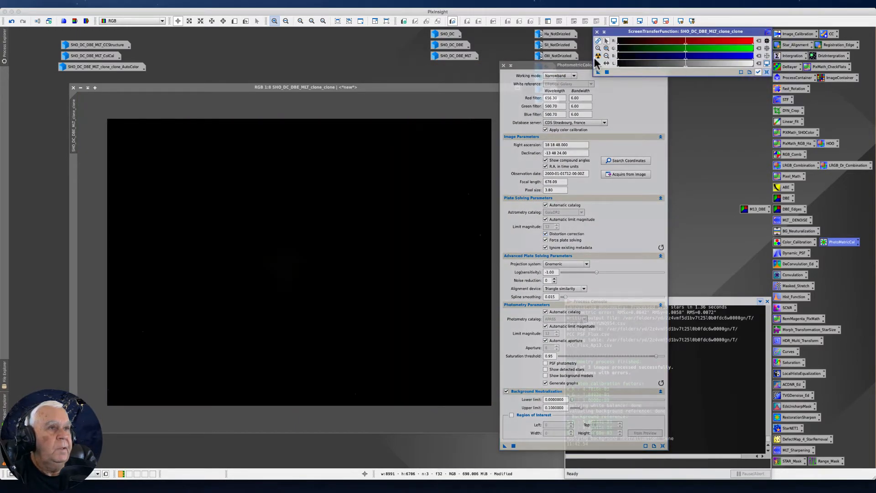
pyautogui.click(598, 56)
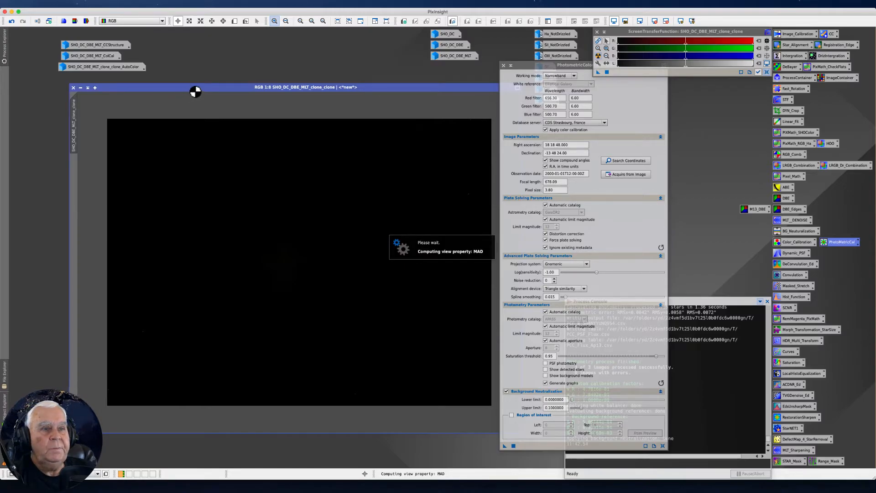
pyautogui.moveTo(192, 91); pyautogui.dragTo(166, 94)
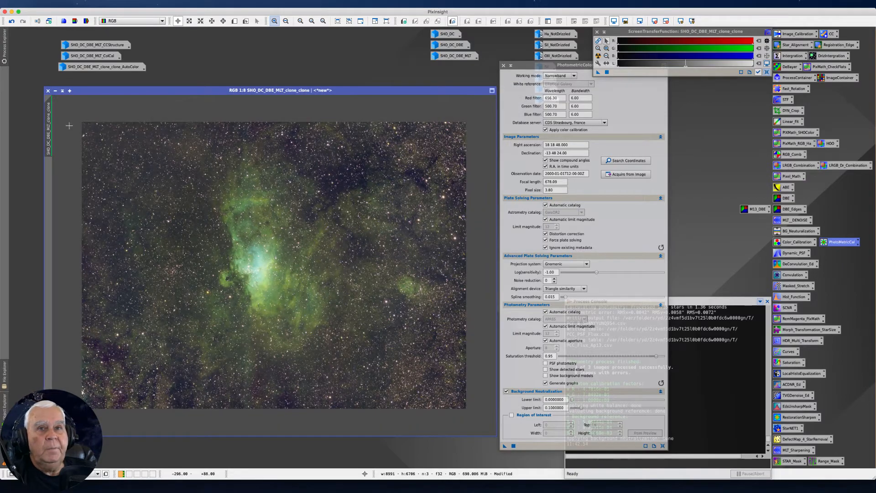
# Change the calibrated image's identifier to SHO_DC_DBE_MLT_PhotoMetCal.
pyautogui.rightClick(49, 127)
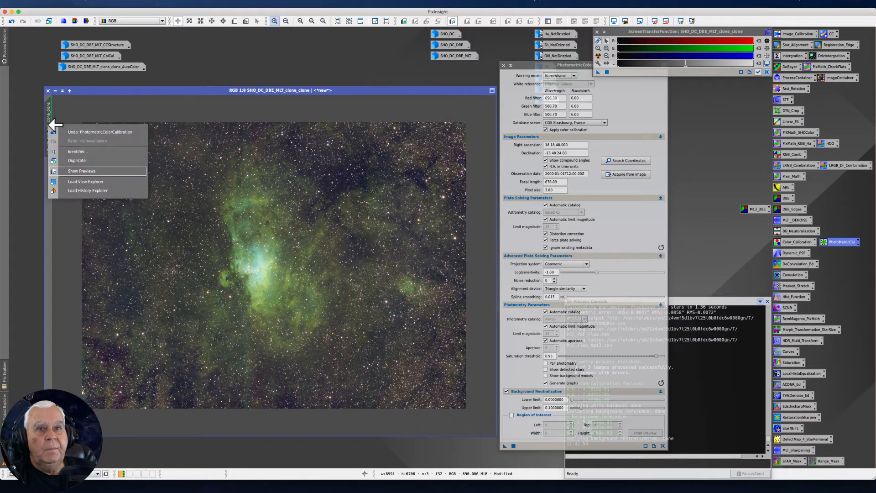
pyautogui.click(78, 151)
pyautogui.press('Right')
pyautogui.press('BackSpace')
pyautogui.press('BackSpace')
pyautogui.press('BackSpace')
pyautogui.press('BackSpace')
pyautogui.press('BackSpace')
pyautogui.press('BackSpace')
pyautogui.press('BackSpace')
pyautogui.press('BackSpace')
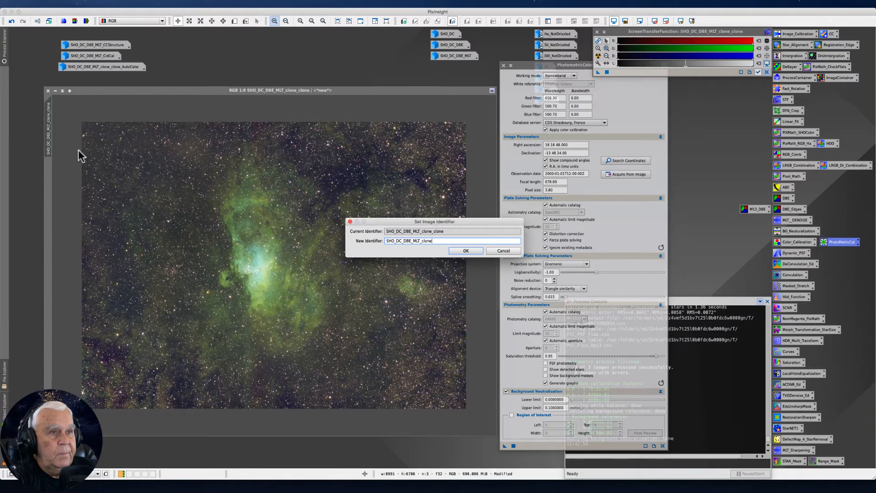
pyautogui.write('Ph')
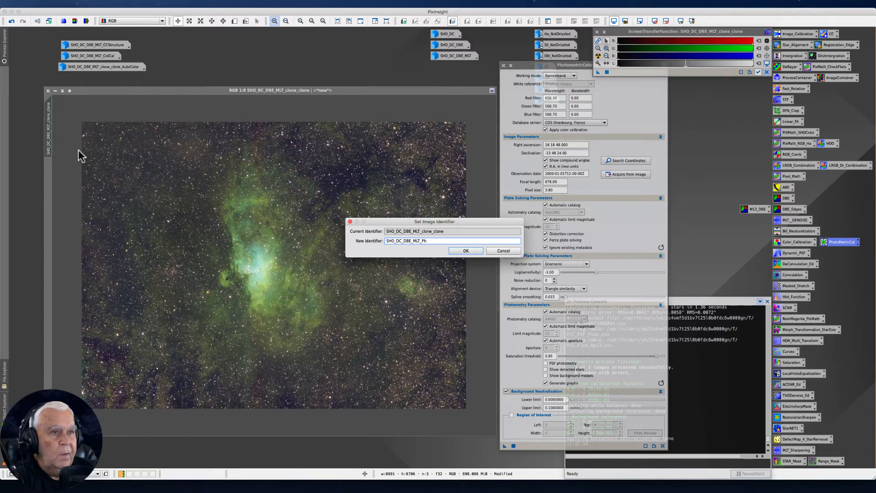
pyautogui.write('otoCal')
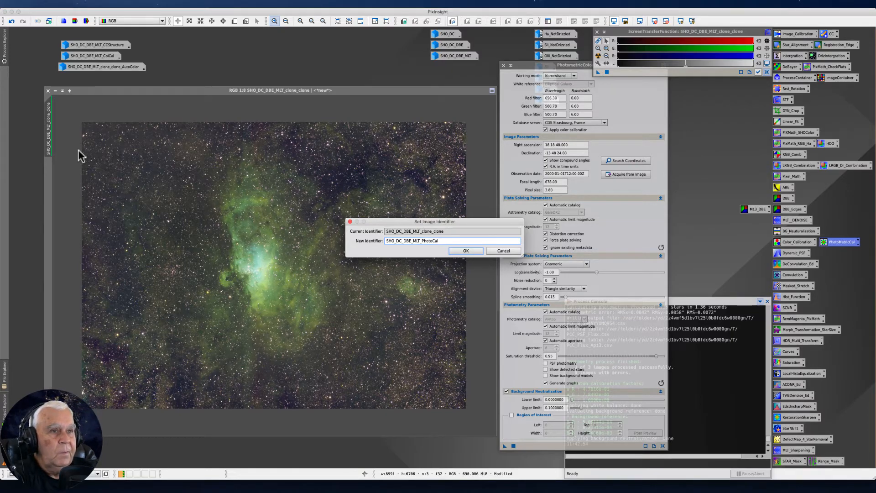
pyautogui.write('MetCal')
pyautogui.press('Return')
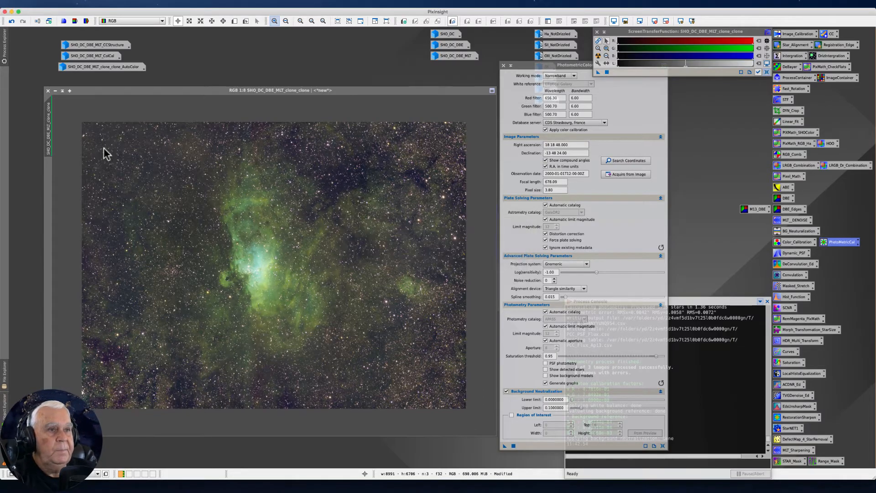
# Close PhotometricColorCalibration and shrink the SHO_DC_DBE_MLT_PhotoMetCal image to a compact window at 1:15 zoom.
pyautogui.click(55, 90)
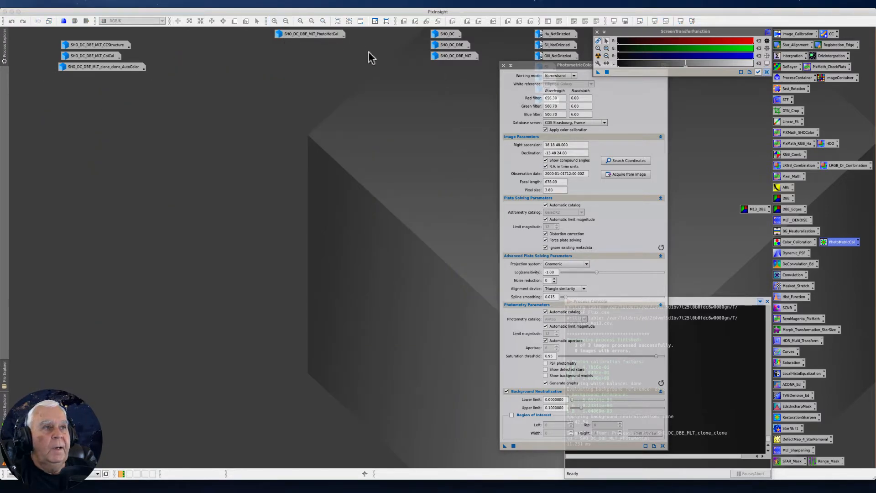
pyautogui.click(503, 66)
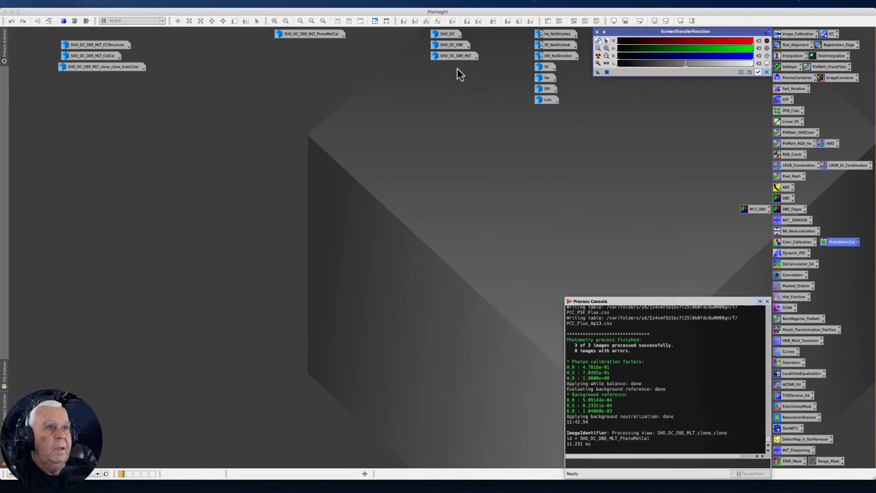
pyautogui.doubleClick(308, 34)
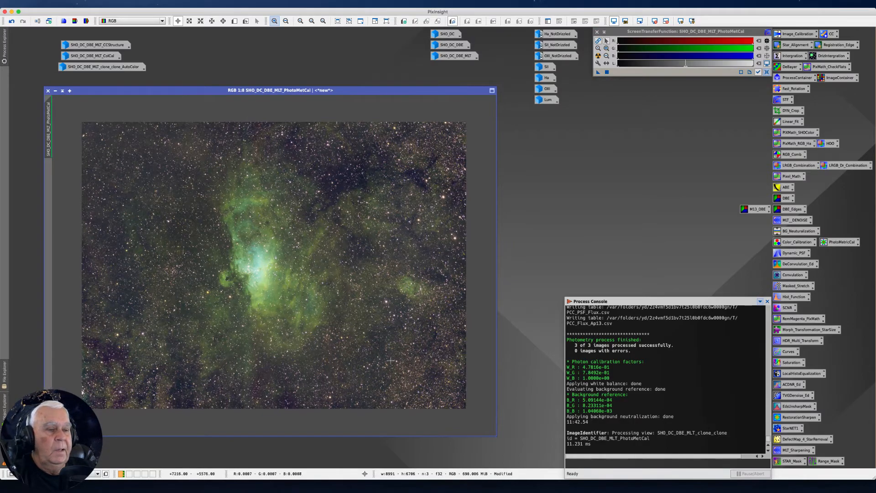
pyautogui.scroll(-2, 260, 298)
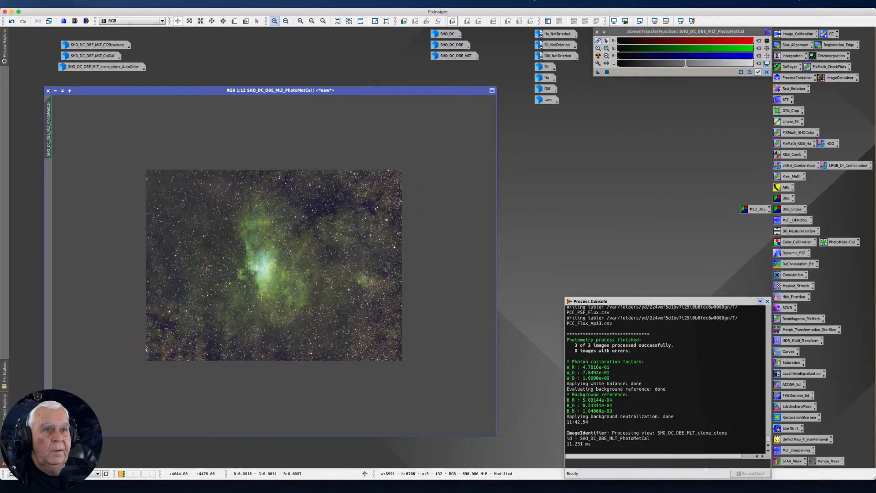
pyautogui.scroll(-1, 261, 297)
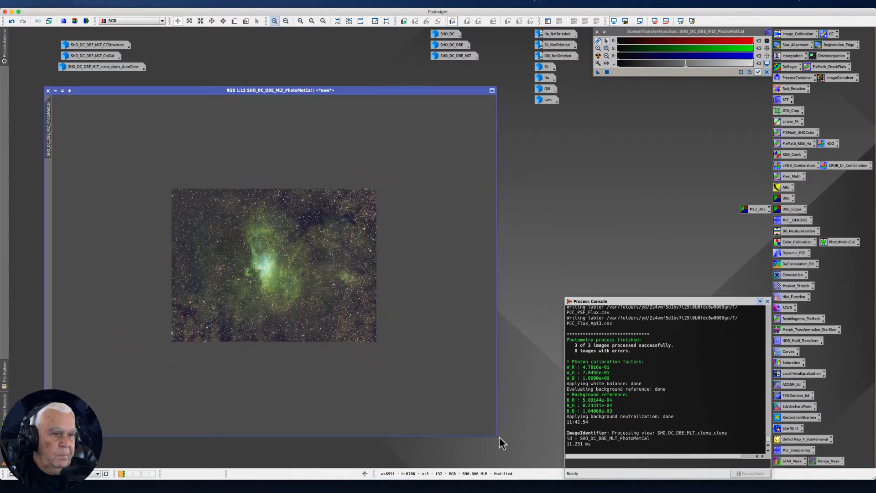
pyautogui.moveTo(497, 438); pyautogui.dragTo(276, 280)
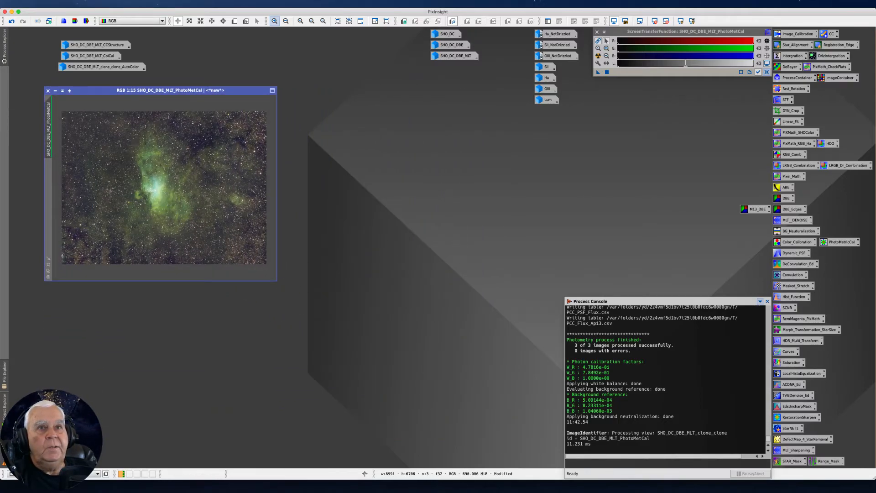
# Open the iconized AutoColor image, shrink it to a compact window at 1:14 zoom and place it beside the PhotoMetCal image.
pyautogui.doubleClick(89, 67)
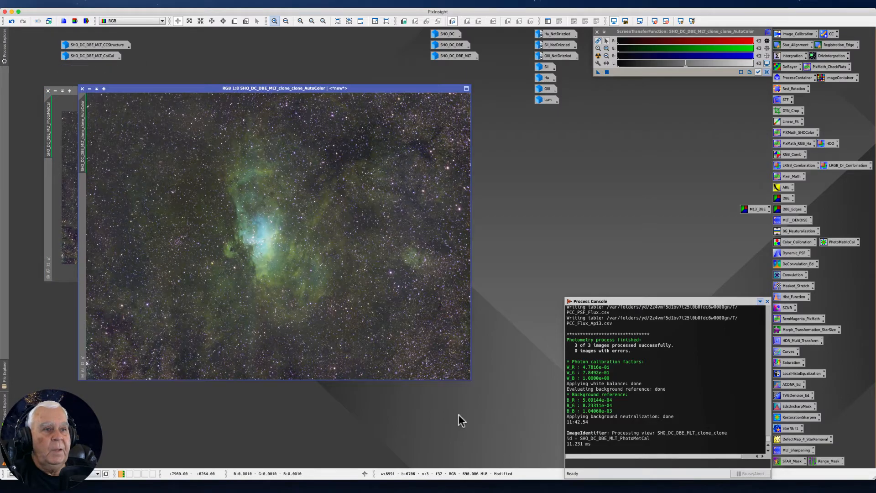
pyautogui.moveTo(470, 379); pyautogui.dragTo(296, 280)
pyautogui.scroll(-6, 221, 208)
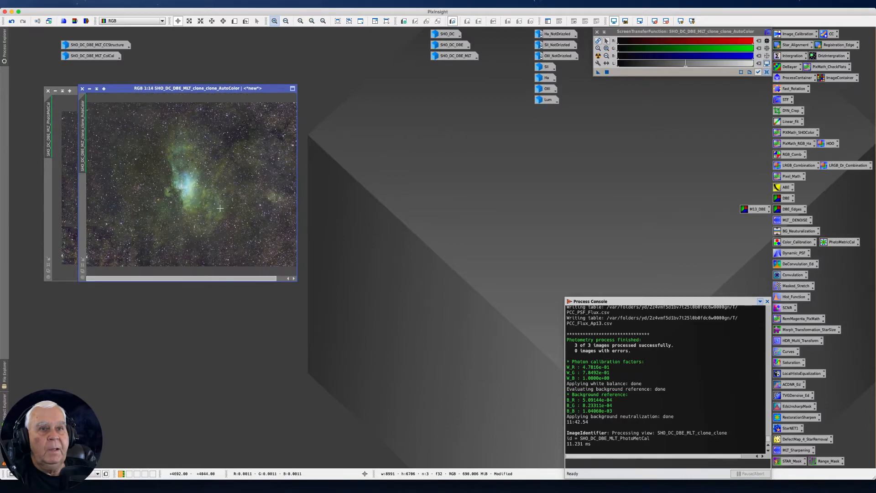
pyautogui.scroll(-1, 220, 208)
pyautogui.scroll(1, 219, 199)
pyautogui.moveTo(188, 86); pyautogui.dragTo(401, 93)
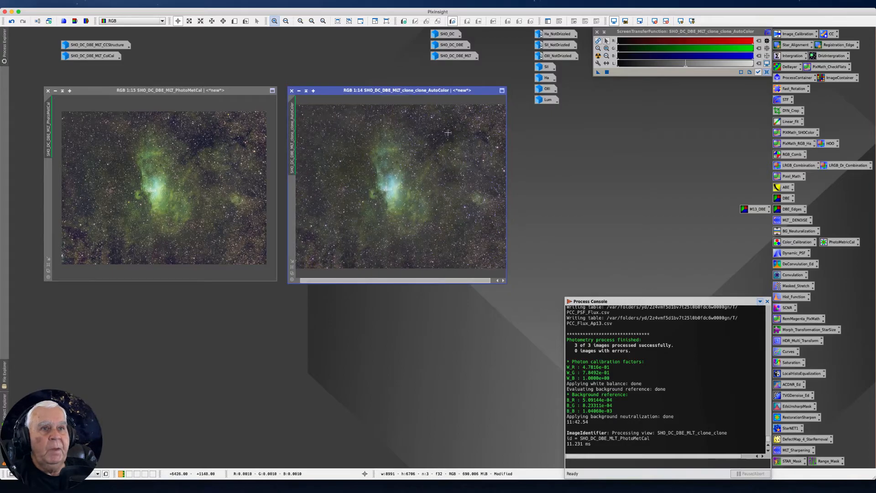
# Open the iconized SHO_DC_DBE_MLT_ColCal image and place it as a compact window directly beneath the PhotoMetCal image at 1:18 zoom.
pyautogui.doubleClick(90, 56)
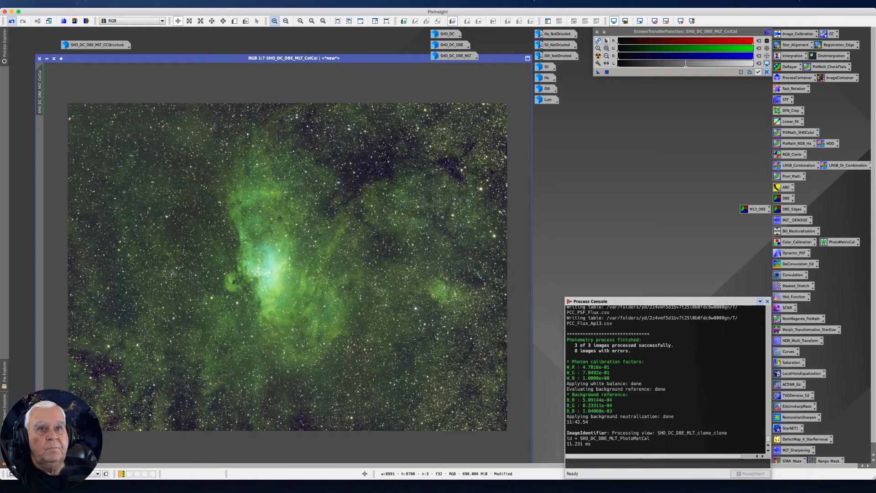
pyautogui.moveTo(37, 56); pyautogui.dragTo(314, 323)
pyautogui.scroll(-14, 449, 372)
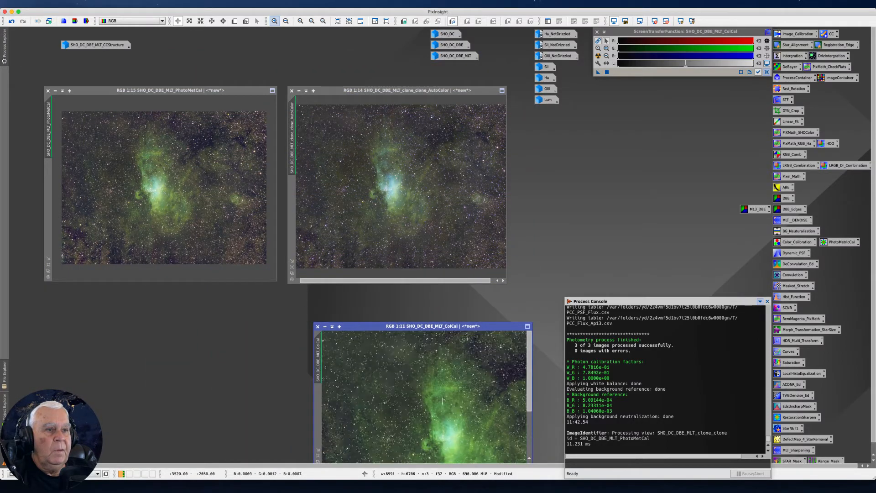
pyautogui.scroll(4, 438, 402)
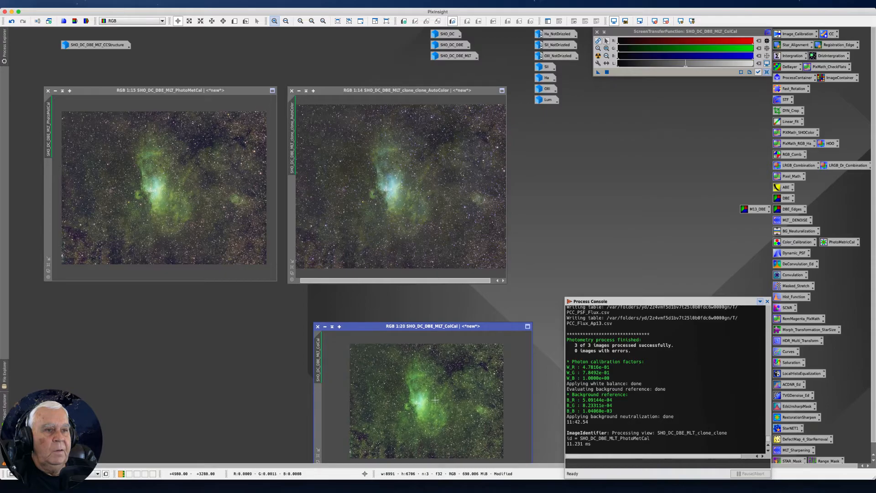
pyautogui.click(272, 314)
pyautogui.moveTo(331, 322); pyautogui.dragTo(79, 290)
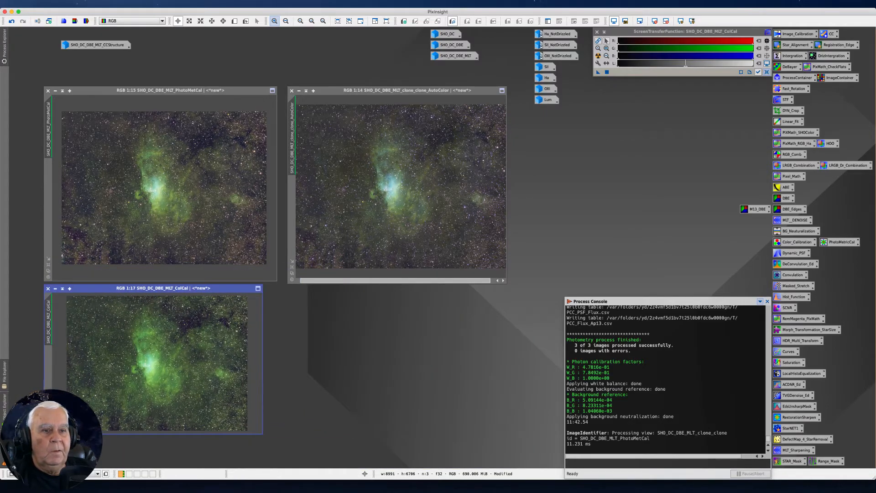
pyautogui.moveTo(260, 431); pyautogui.dragTo(281, 461)
pyautogui.scroll(1, 240, 419)
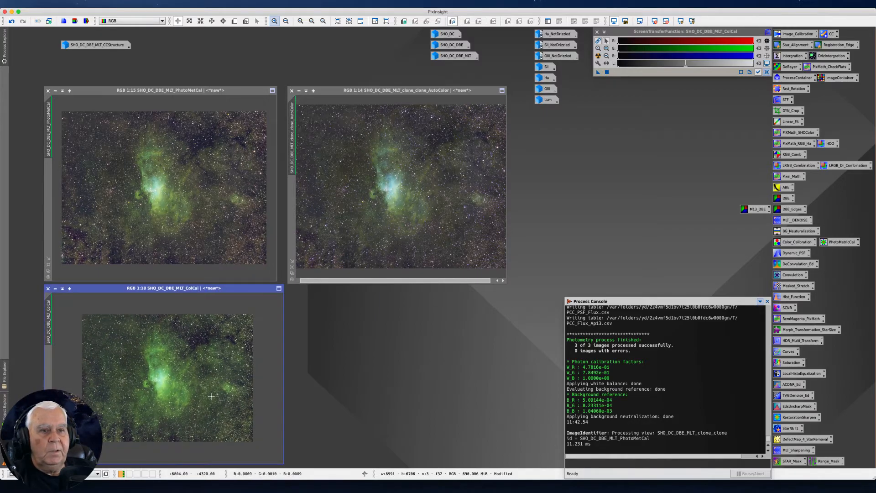
# Set the SHO_DC_DBE_MLT_ColCal and SHO_DC_DBE_MLT_PhotoMetCal images to 1:14 zoom to match the AutoColor image.
pyautogui.scroll(1, 219, 402)
pyautogui.scroll(1, 212, 396)
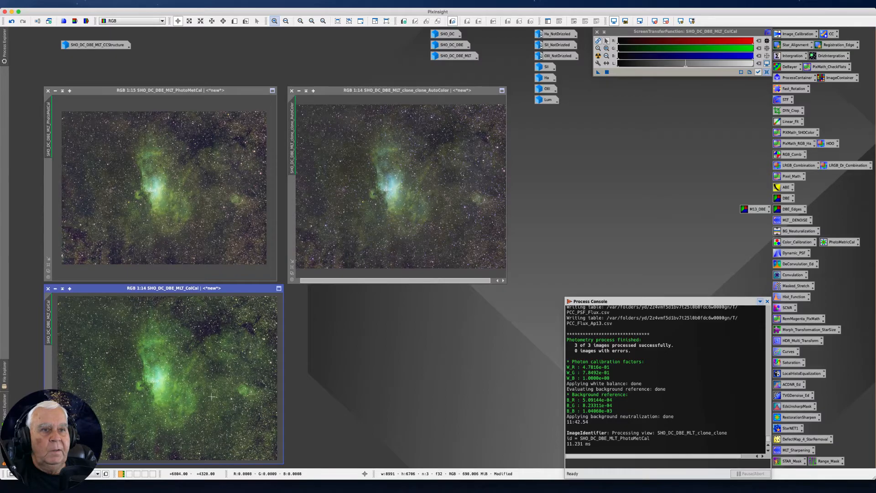
pyautogui.click(186, 200)
pyautogui.scroll(1, 187, 200)
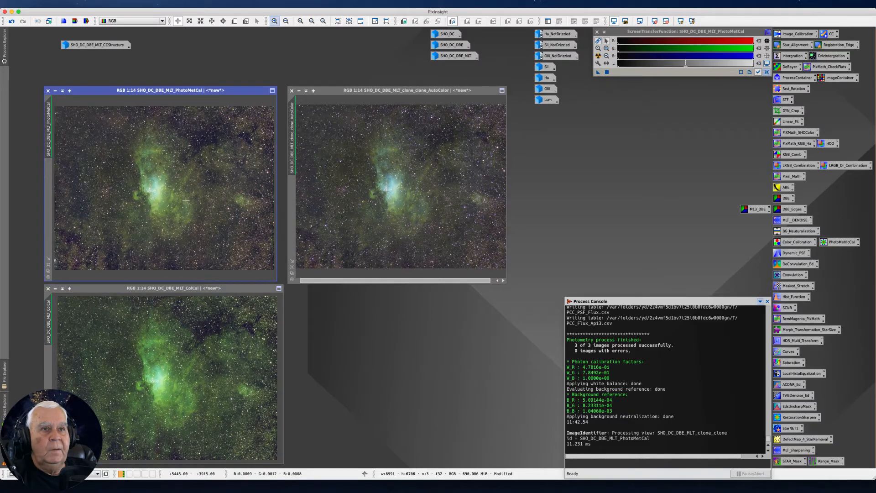
# Open the iconized SHO_DC_DBE_MLT_CCStructure image, shrink its window and place it directly beneath the AutoColor image at 1:14 zoom.
pyautogui.doubleClick(78, 44)
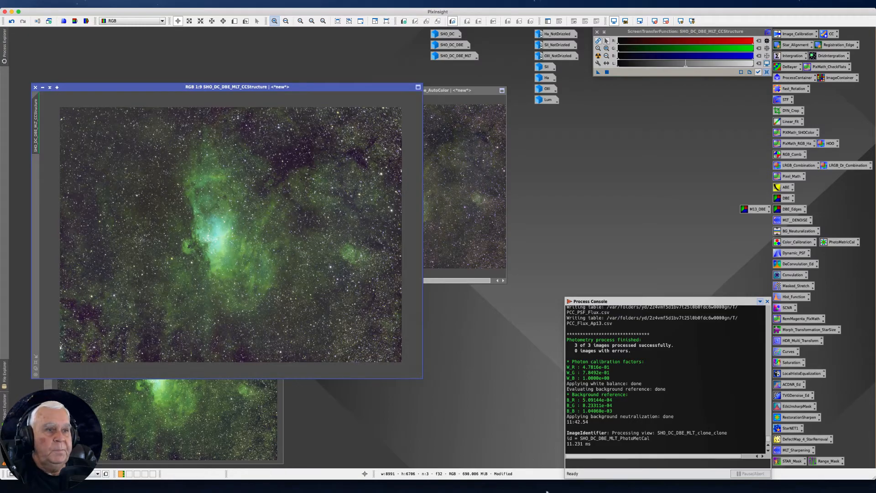
pyautogui.moveTo(421, 378); pyautogui.dragTo(255, 289)
pyautogui.moveTo(72, 92); pyautogui.dragTo(340, 287)
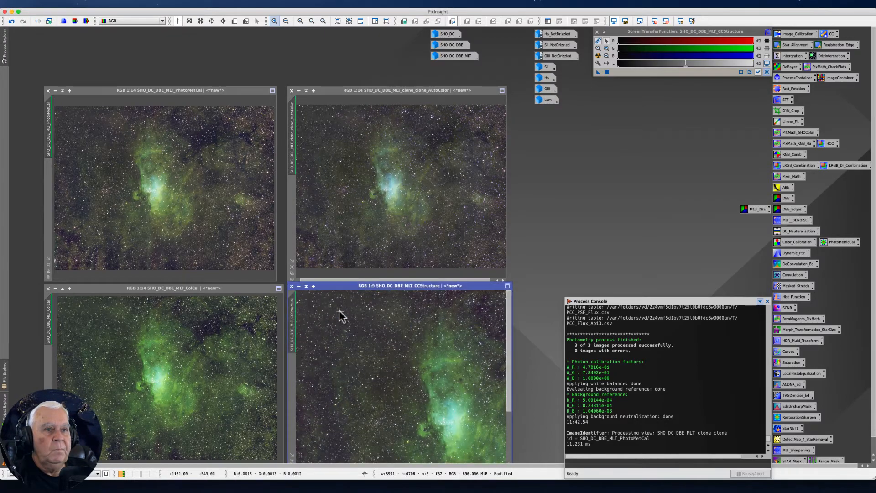
pyautogui.scroll(-2, 341, 330)
pyautogui.scroll(2, 340, 330)
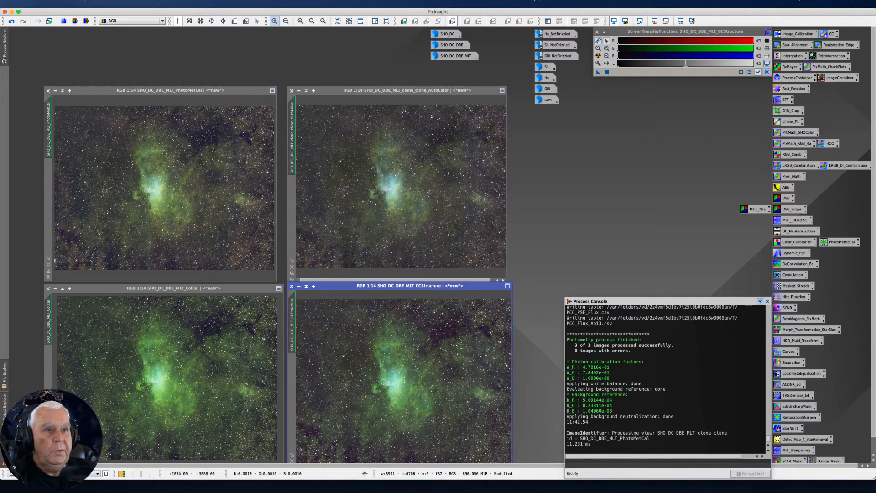
# Examine the AutoColor and PhotoMetCal images to compare their color calibration.
pyautogui.click(401, 146)
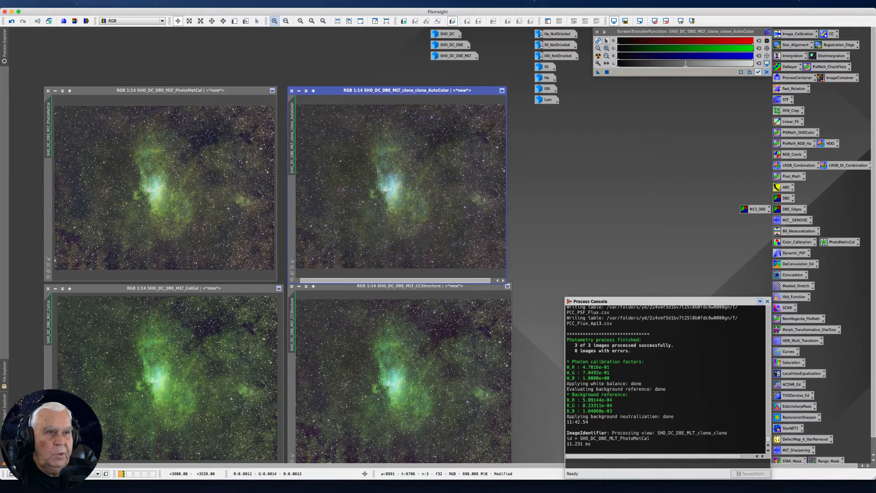
pyautogui.scroll(4, 149, 200)
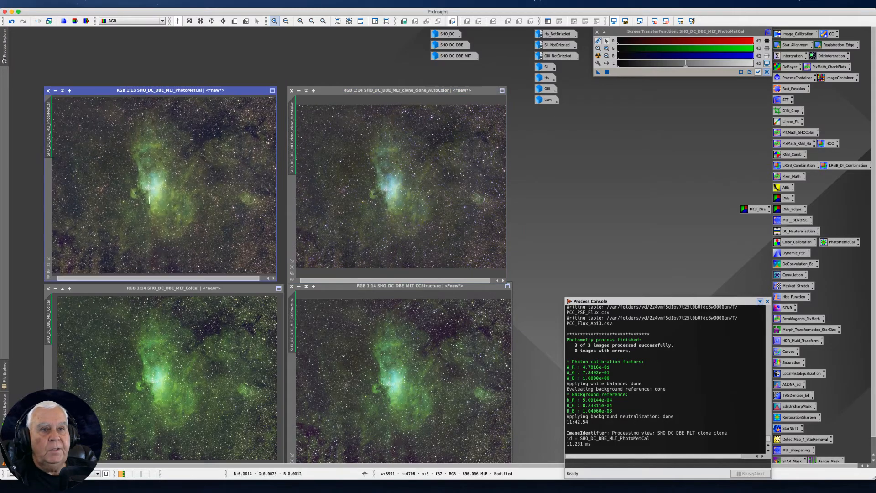
pyautogui.scroll(-3, 149, 200)
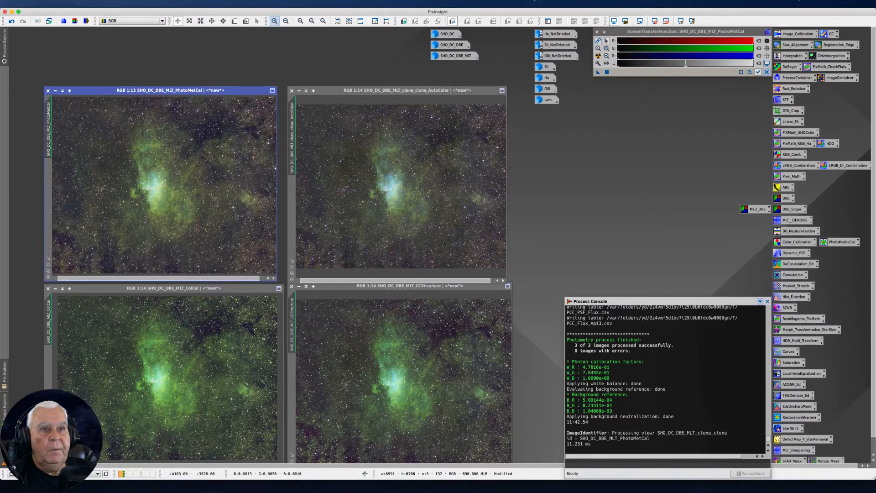
pyautogui.scroll(-1, 149, 199)
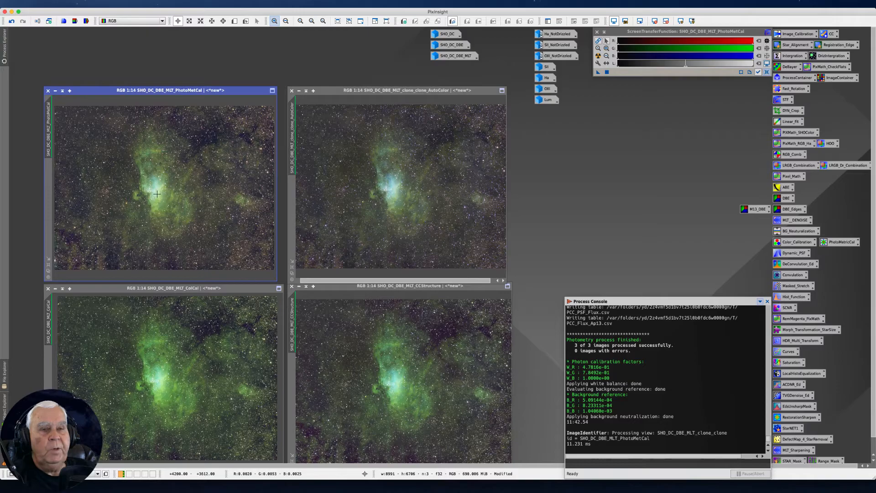
pyautogui.click(98, 90)
pyautogui.moveTo(98, 91)
pyautogui.mouseDown()
pyautogui.moveTo(105, 86)
pyautogui.moveTo(94, 88)
pyautogui.mouseUp()
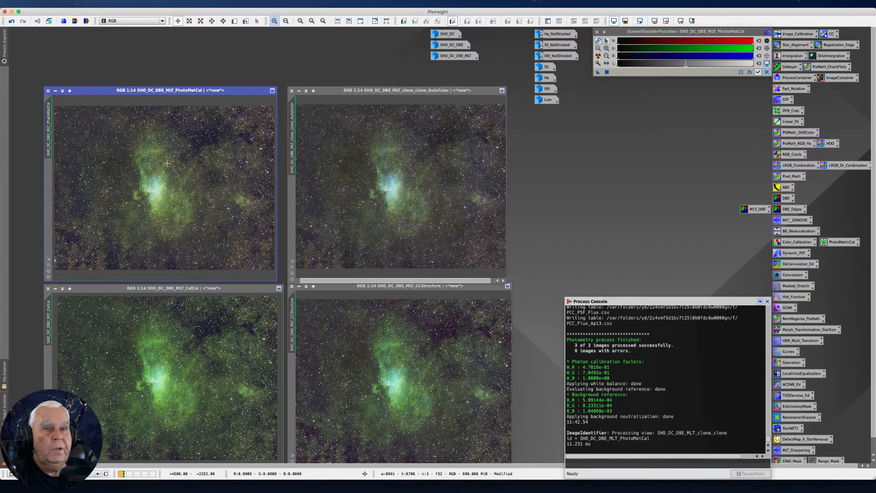
# Iconize the SHO_DC_DBE_MLT_PhotoMetCal image and place its icon beneath the SHO_DC_DBE_MLT icon.
pyautogui.click(55, 90)
pyautogui.moveTo(298, 35); pyautogui.dragTo(448, 67)
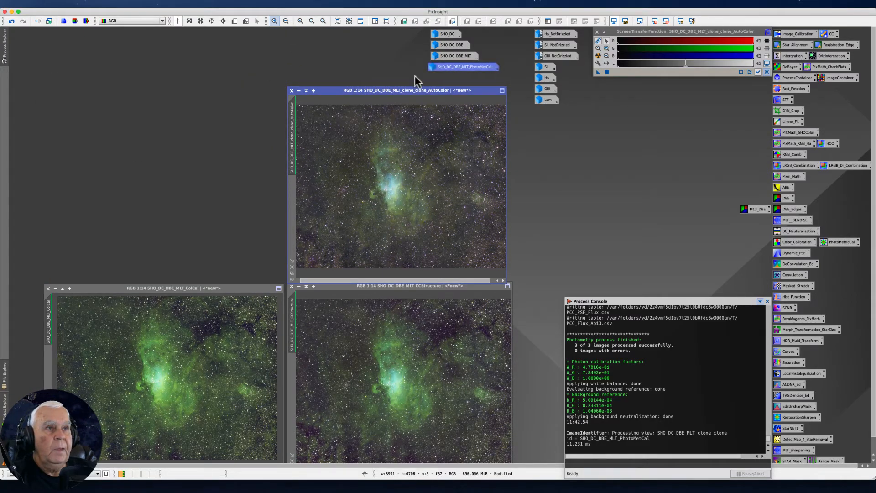
# Close the AutoColor, CCStructure and ColCal images without saving them.
pyautogui.click(291, 90)
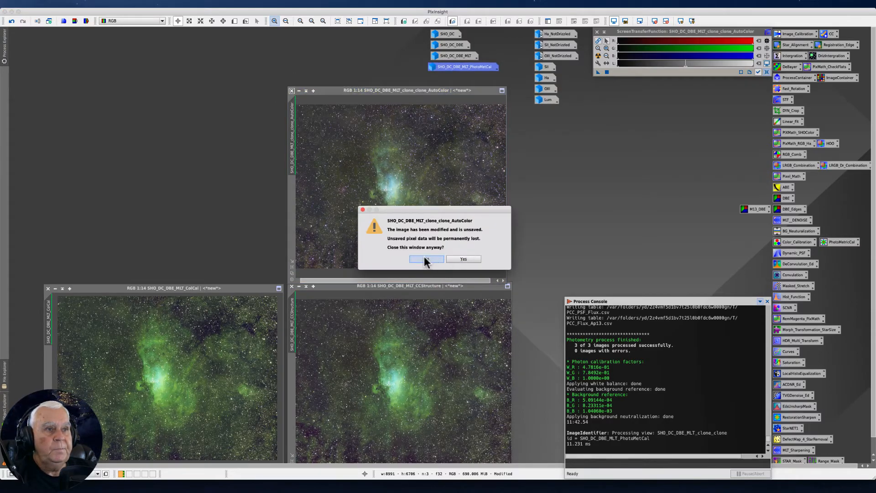
pyautogui.click(475, 259)
pyautogui.click(292, 286)
pyautogui.click(454, 258)
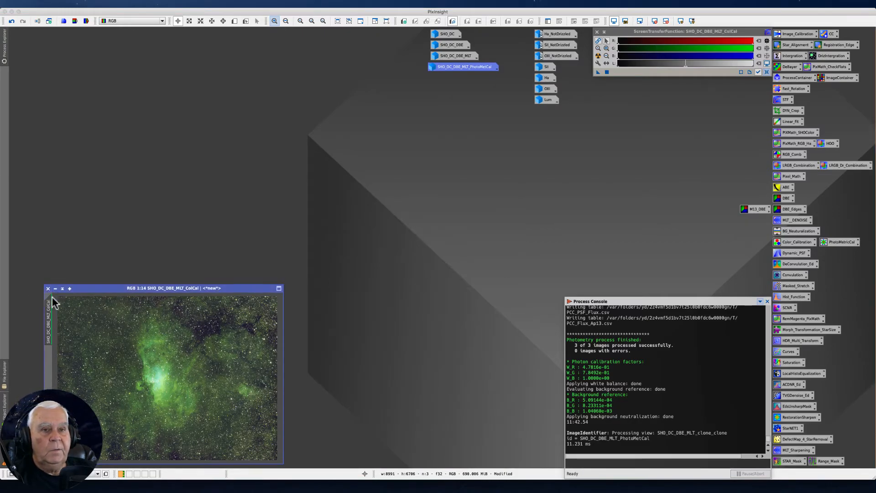
pyautogui.click(48, 288)
pyautogui.click(463, 259)
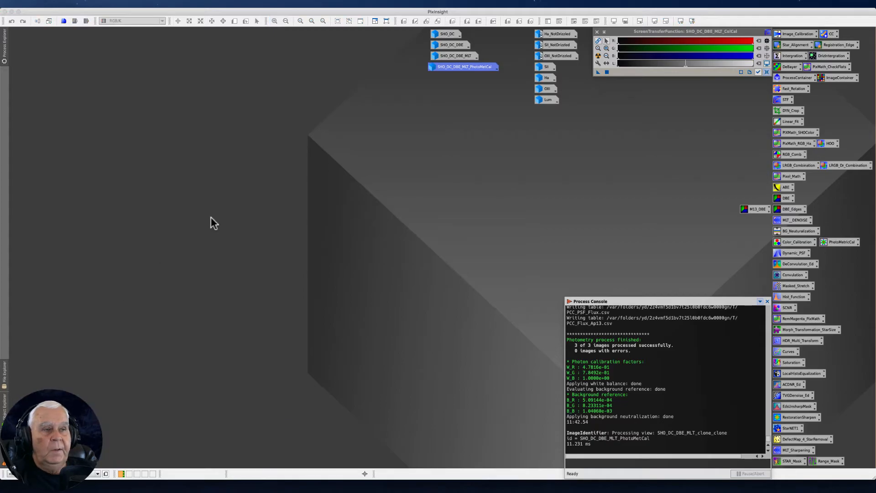
# Align the SHO_DC_DBE_MLT_PhotoMetCal icon with those above it, create a clone of that image, and iconize the original.
pyautogui.click(461, 67)
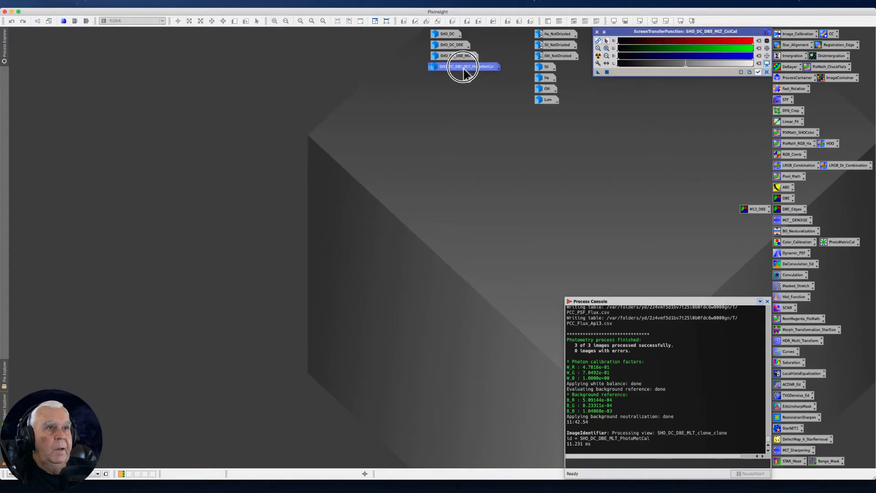
pyautogui.doubleClick(454, 67)
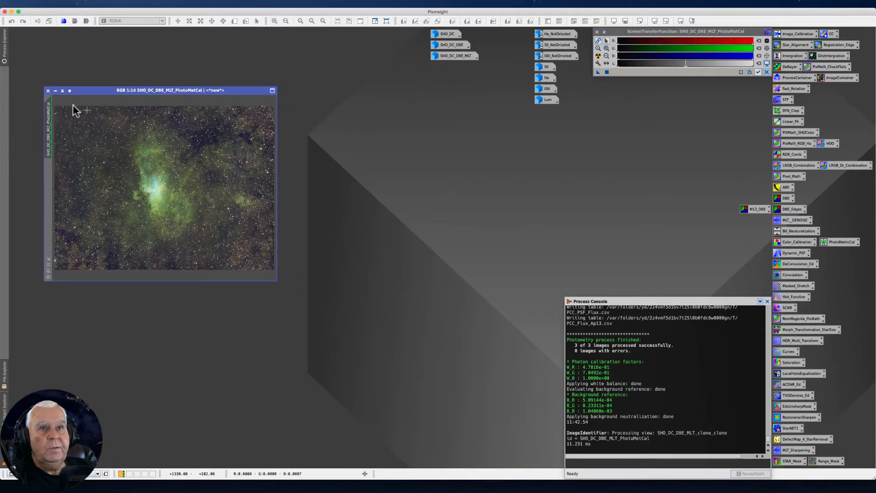
pyautogui.moveTo(45, 119); pyautogui.dragTo(307, 164)
pyautogui.click(55, 91)
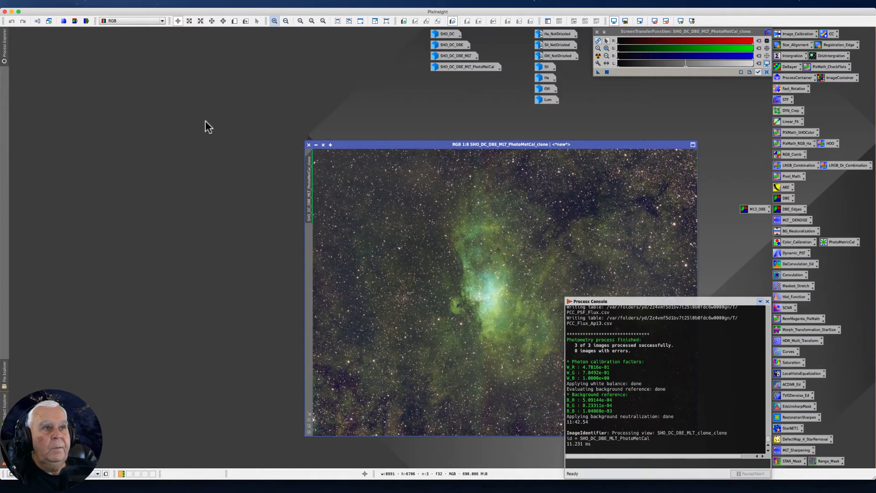
# Iconize the cloned PhotoMetCal image and place its icon in the empty workspace area, apart from the other image icons.
pyautogui.moveTo(356, 147)
pyautogui.mouseDown()
pyautogui.moveTo(281, 143)
pyautogui.moveTo(111, 97)
pyautogui.moveTo(76, 75)
pyautogui.mouseUp()
pyautogui.click(35, 72)
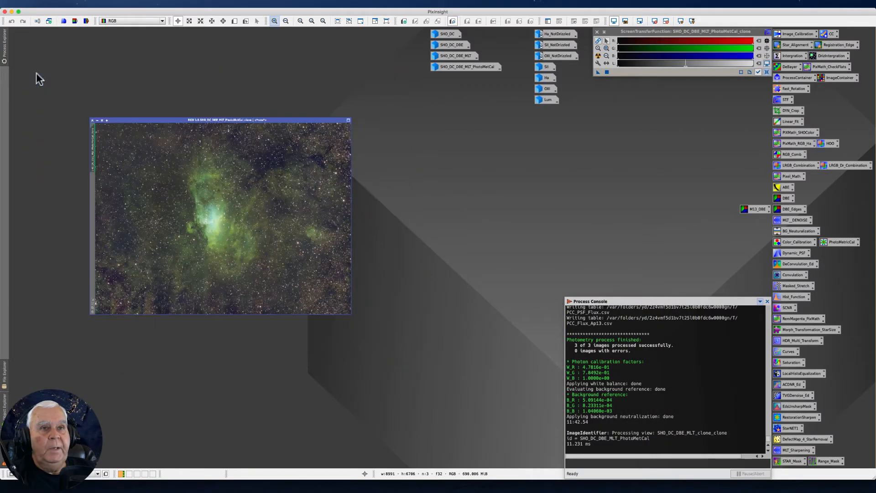
pyautogui.click(241, 220)
pyautogui.moveTo(240, 220); pyautogui.dragTo(69, 36)
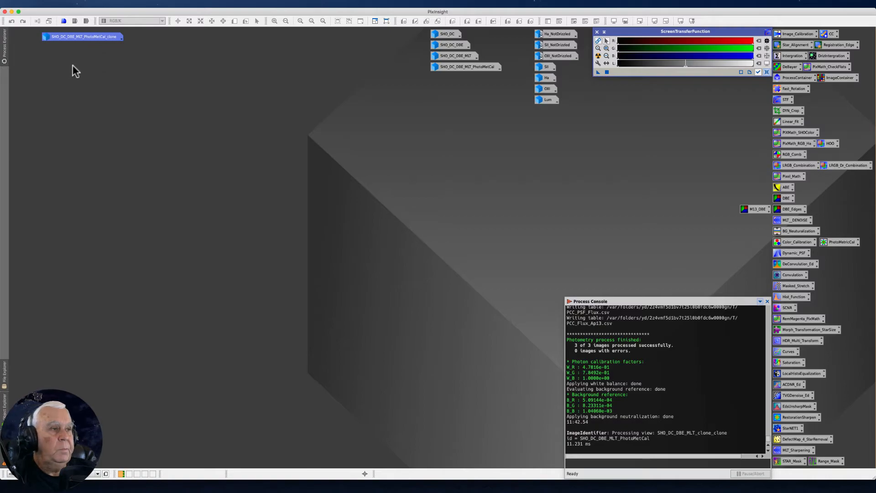
# Open the iconized Lum image and place its window just beneath the cloned PhotoMetCal icon.
pyautogui.moveTo(78, 38)
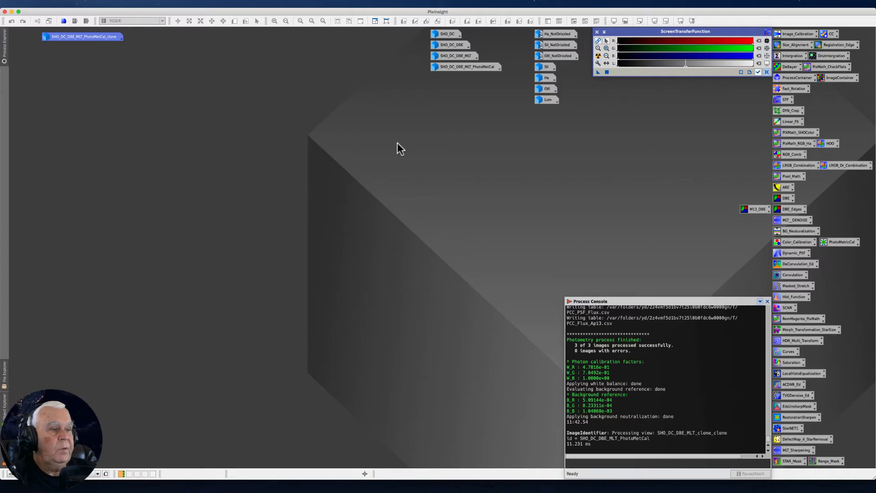
pyautogui.click(674, 334)
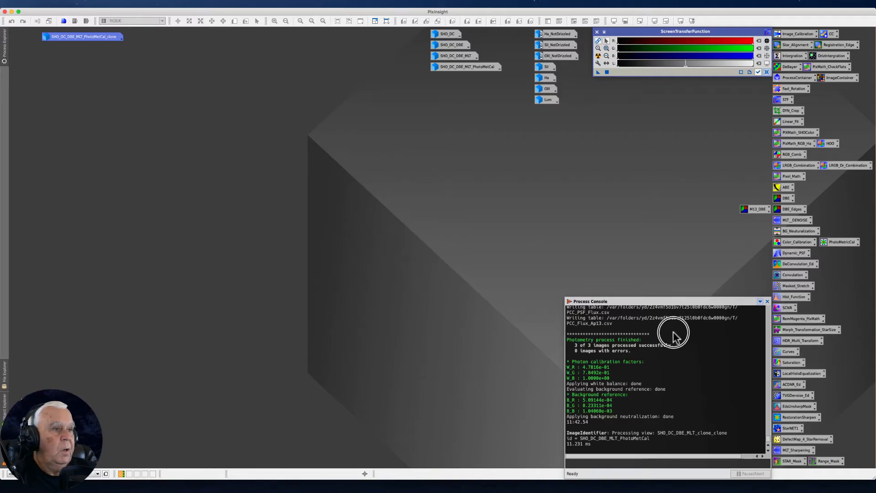
pyautogui.click(545, 98)
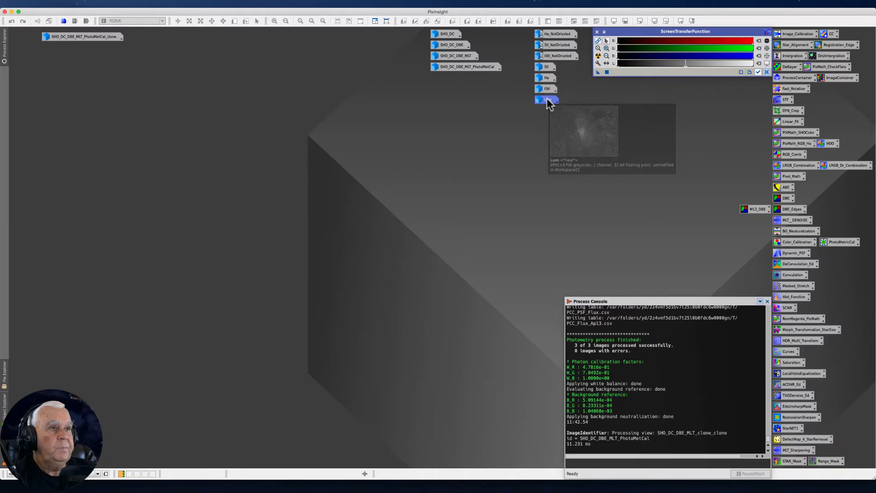
pyautogui.doubleClick(547, 99)
pyautogui.moveTo(214, 87); pyautogui.dragTo(219, 94)
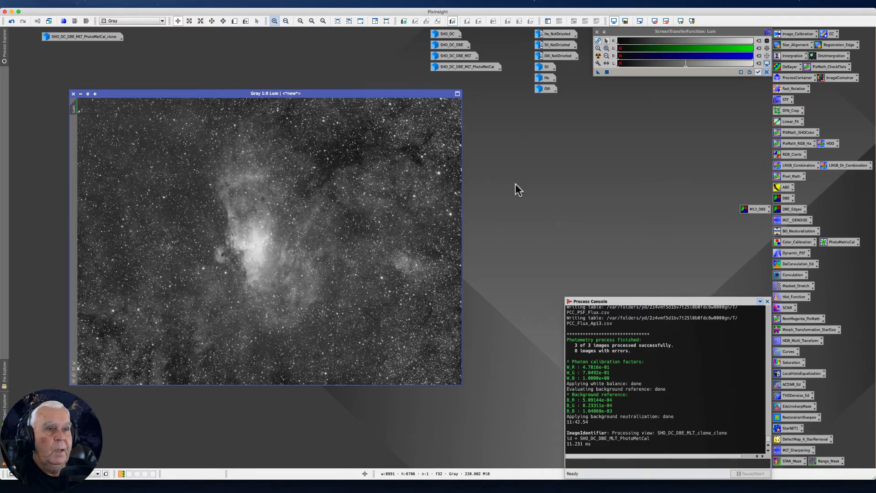
pyautogui.moveTo(369, 91); pyautogui.dragTo(328, 69)
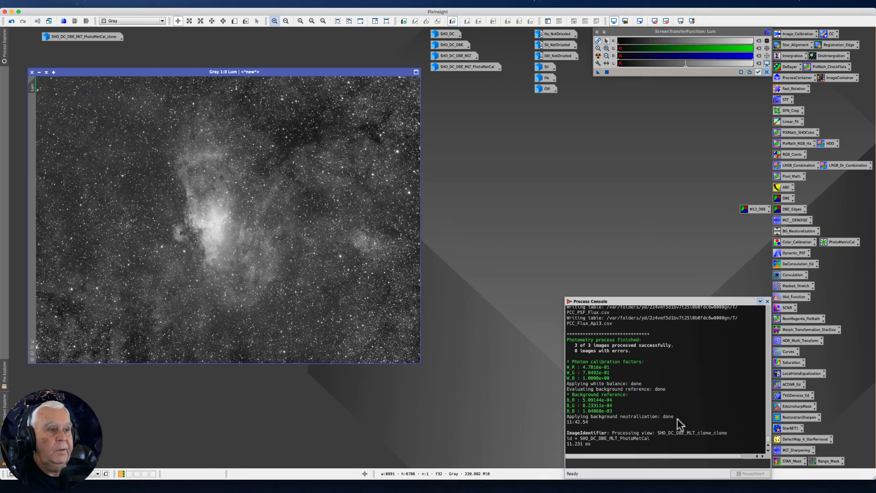
pyautogui.click(651, 358)
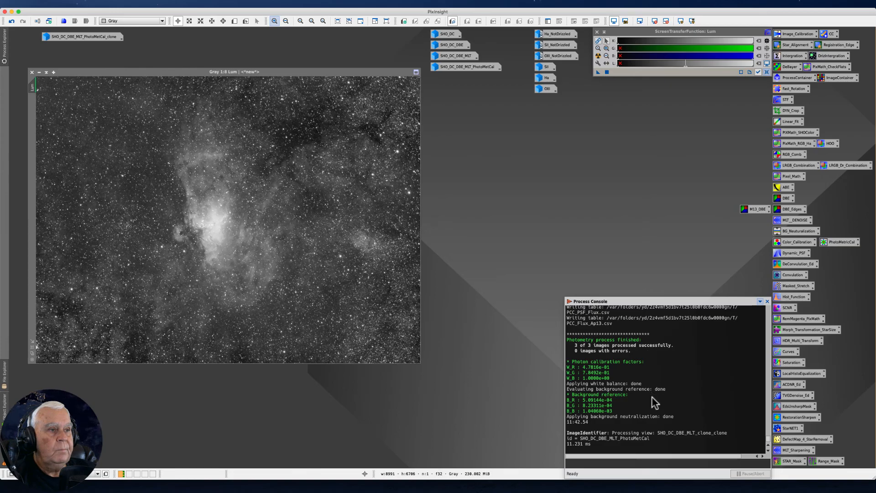